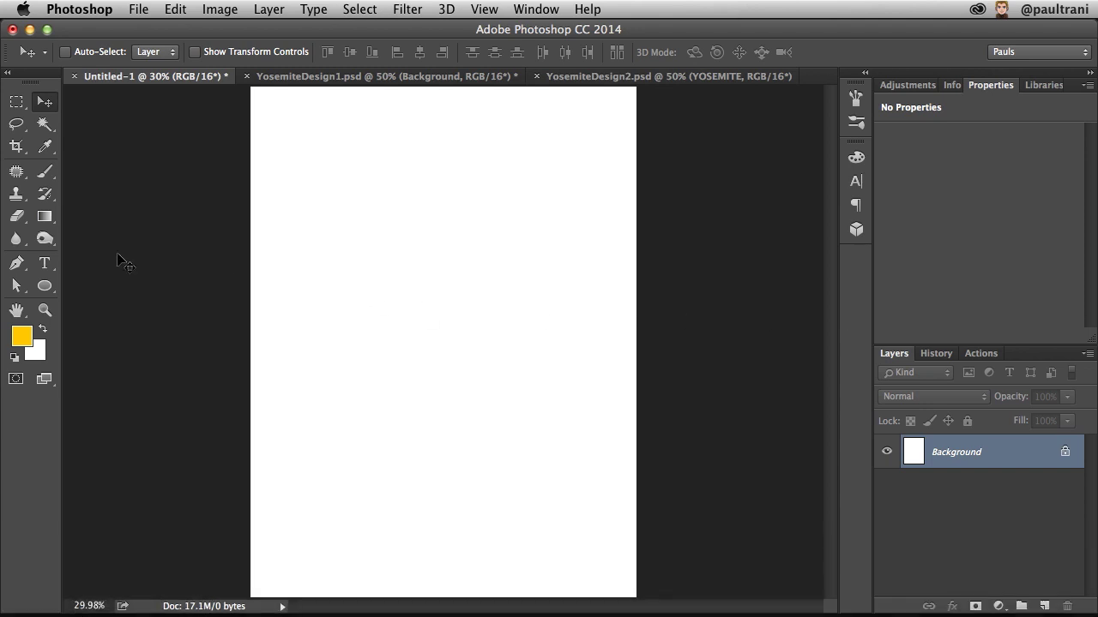
Drag two vertical guides onto the page from the ruler, then clear them and hide the rulers.
{"action": "key", "text": "super+r"}
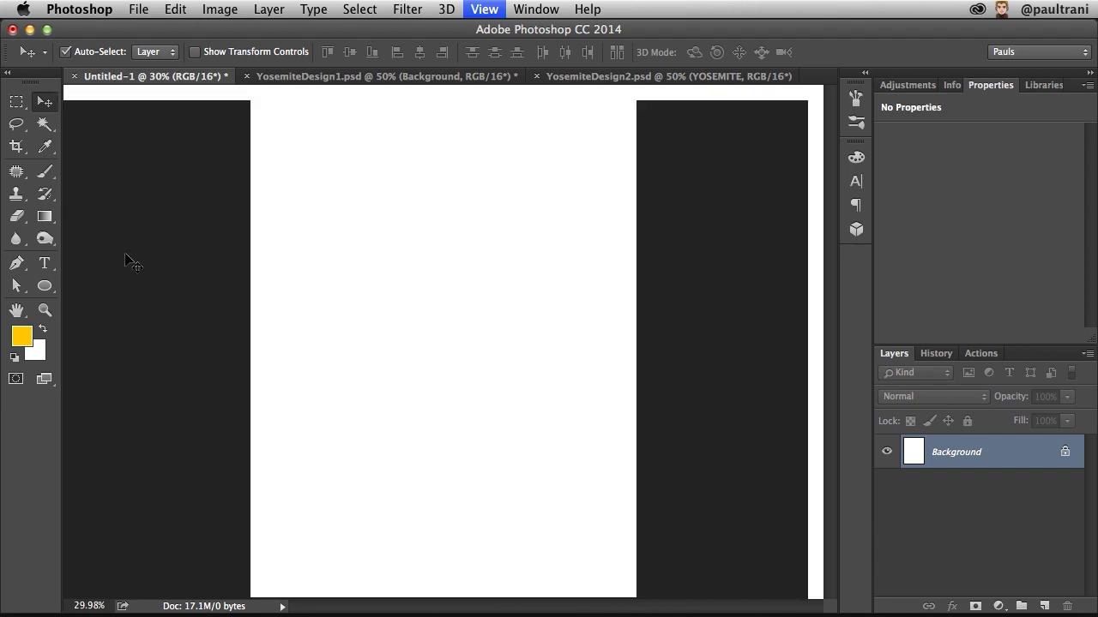
{"action": "left_click_drag", "start_coordinate": [74, 174], "coordinate": [310, 171]}
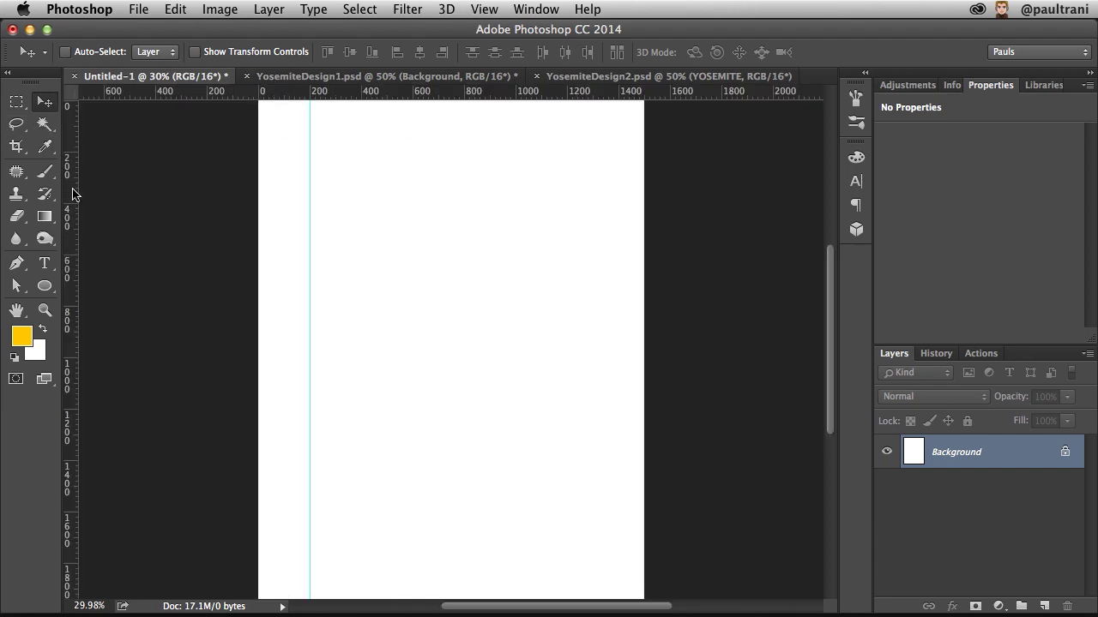
{"action": "left_click_drag", "start_coordinate": [74, 195], "coordinate": [363, 200]}
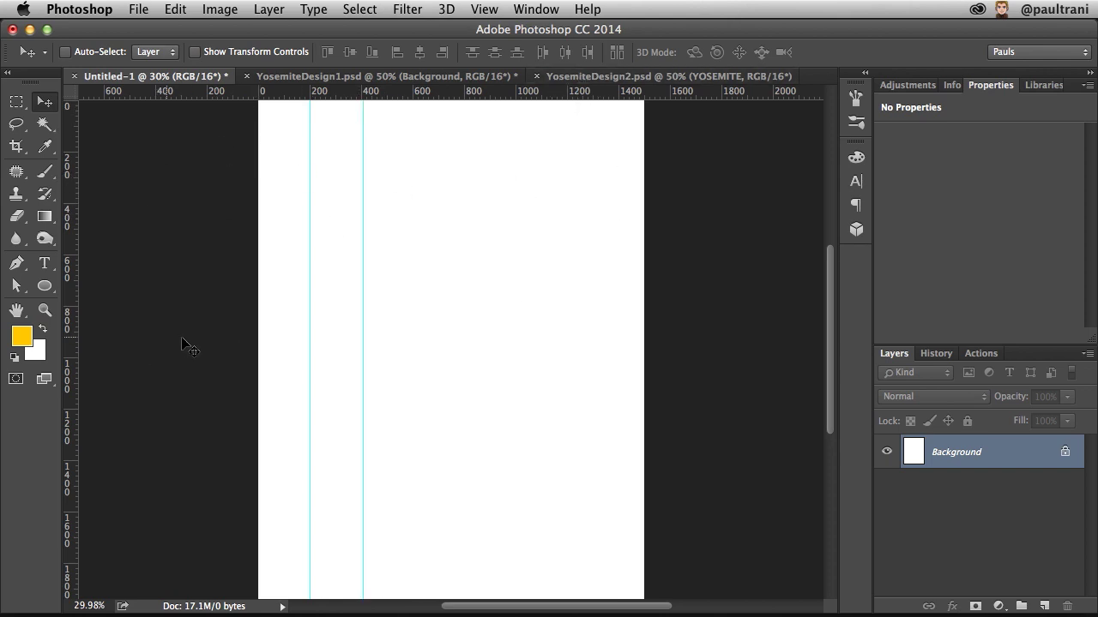
{"action": "key", "text": "super+alt+z"}
{"action": "key", "text": "super+alt+z"}
{"action": "key", "text": "super+r"}
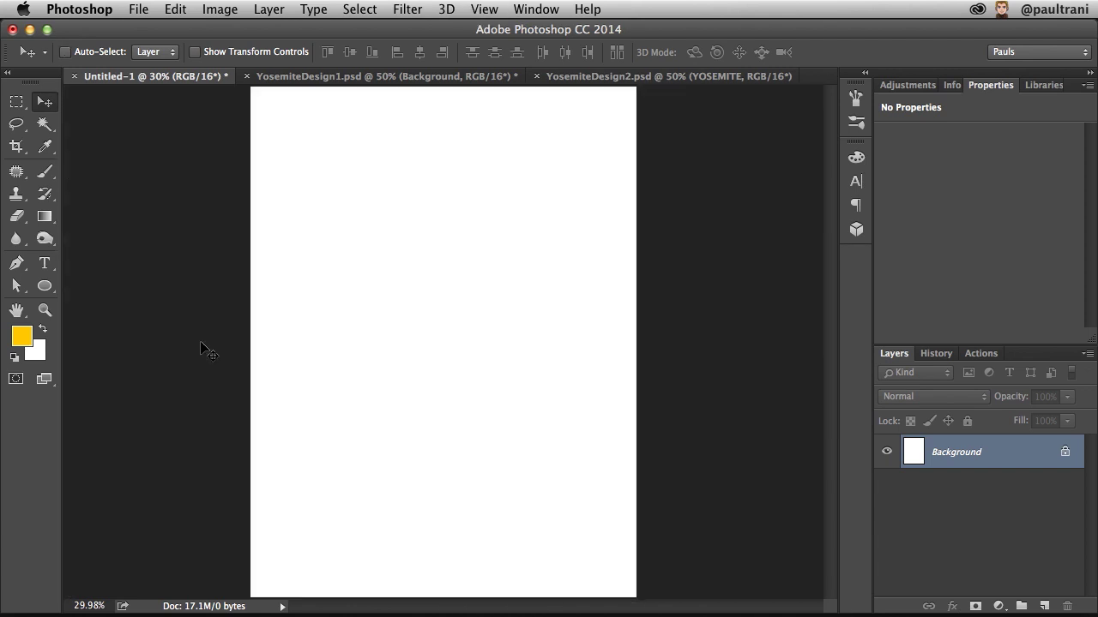
{"action": "left_click", "coordinate": [485, 10]}
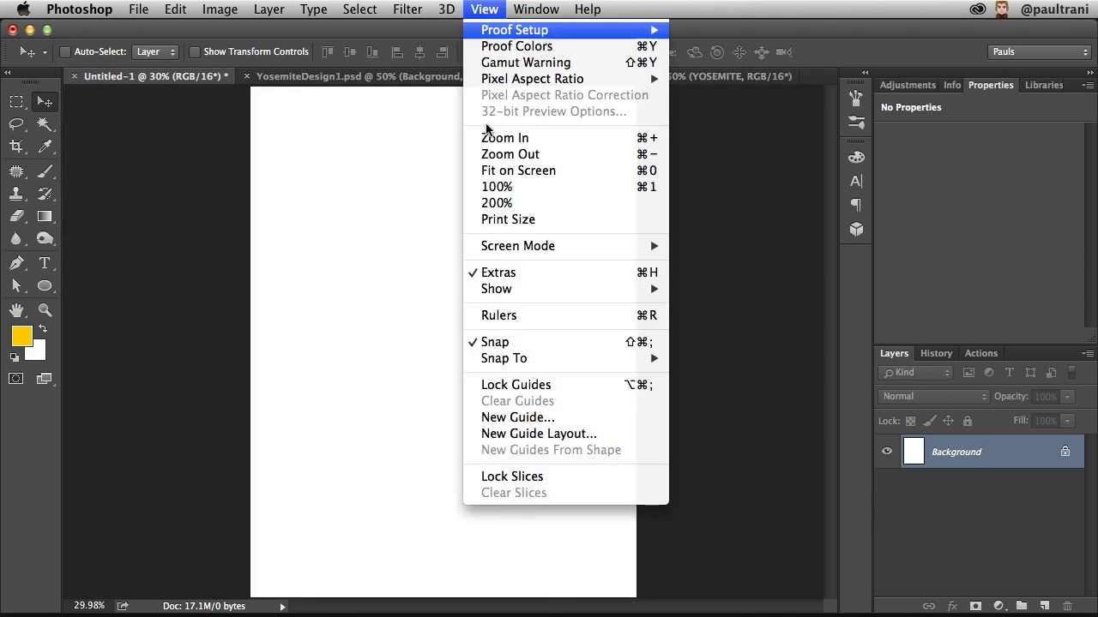
Start a New Guide Layout with 4 columns and 4 rows.
{"action": "left_click", "coordinate": [596, 433]}
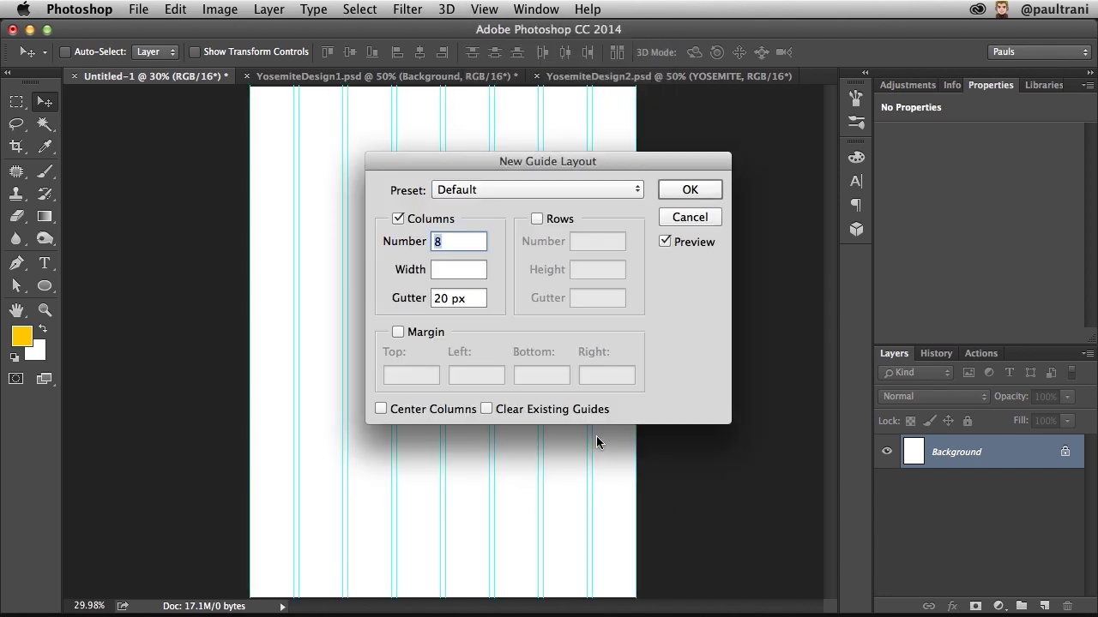
{"action": "left_click_drag", "start_coordinate": [451, 168], "coordinate": [720, 201]}
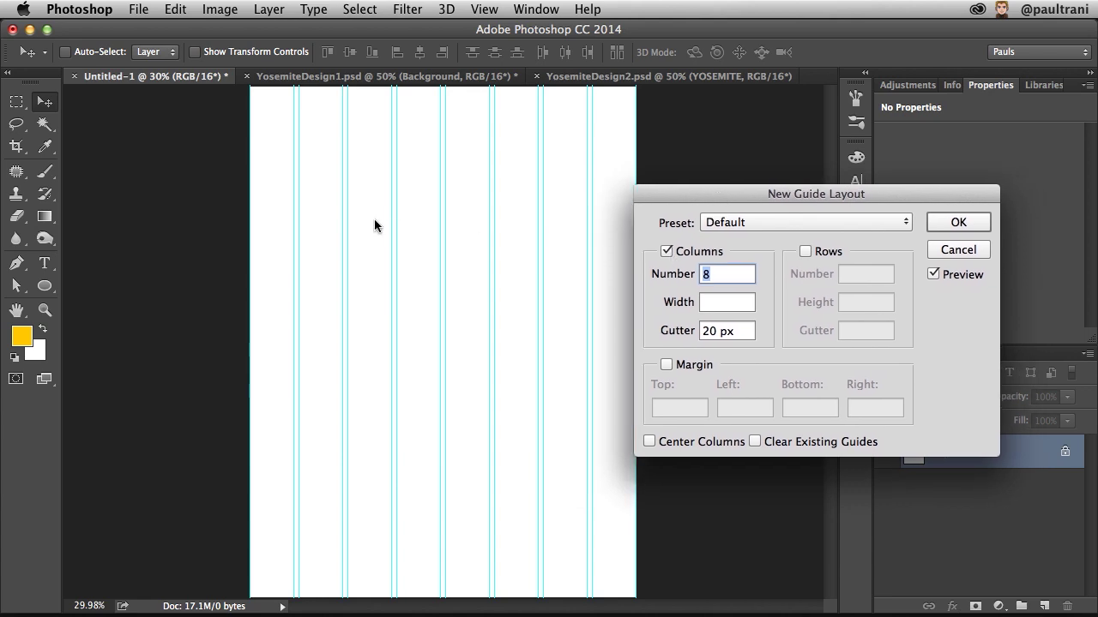
{"action": "left_click", "coordinate": [743, 224]}
{"action": "left_click", "coordinate": [769, 270]}
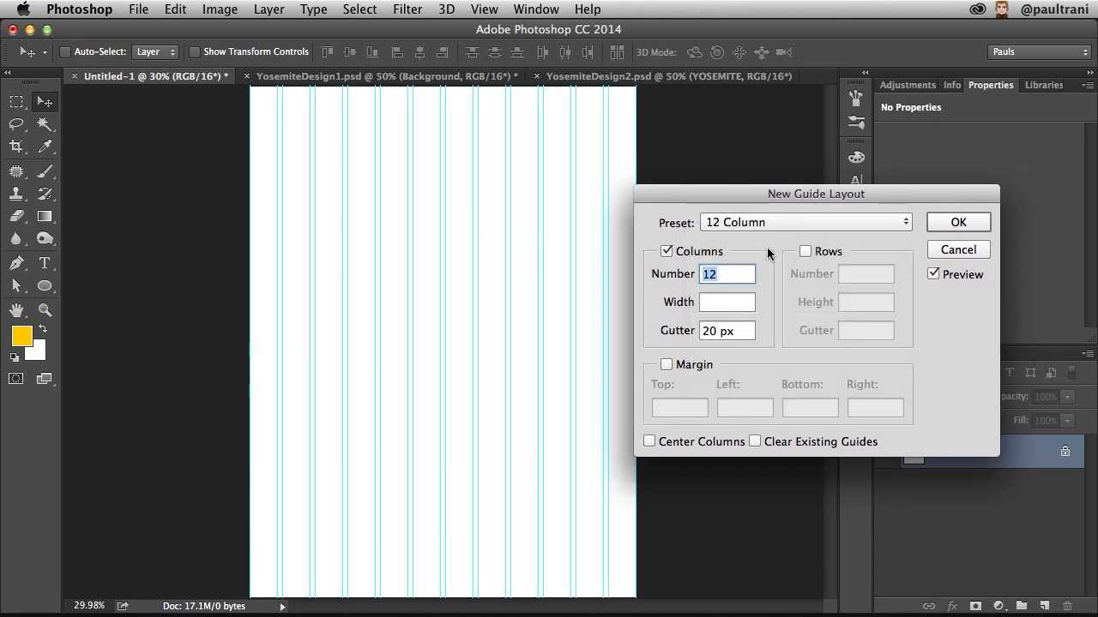
{"action": "left_click", "coordinate": [805, 251]}
{"action": "double_click", "coordinate": [849, 274]}
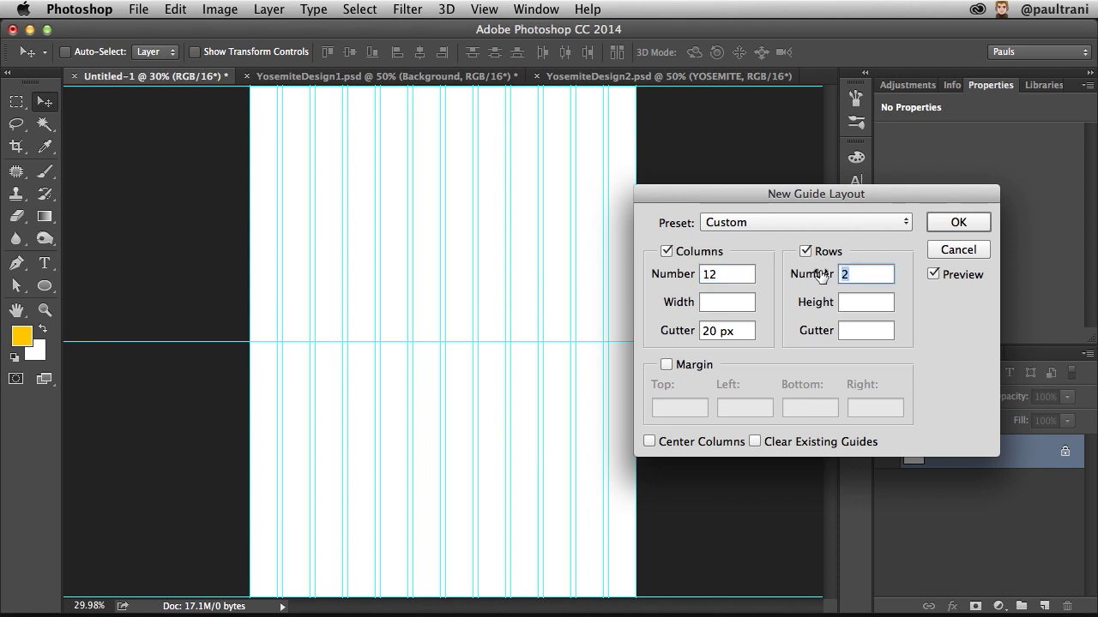
{"action": "type", "text": "12"}
{"action": "left_click", "coordinate": [652, 274]}
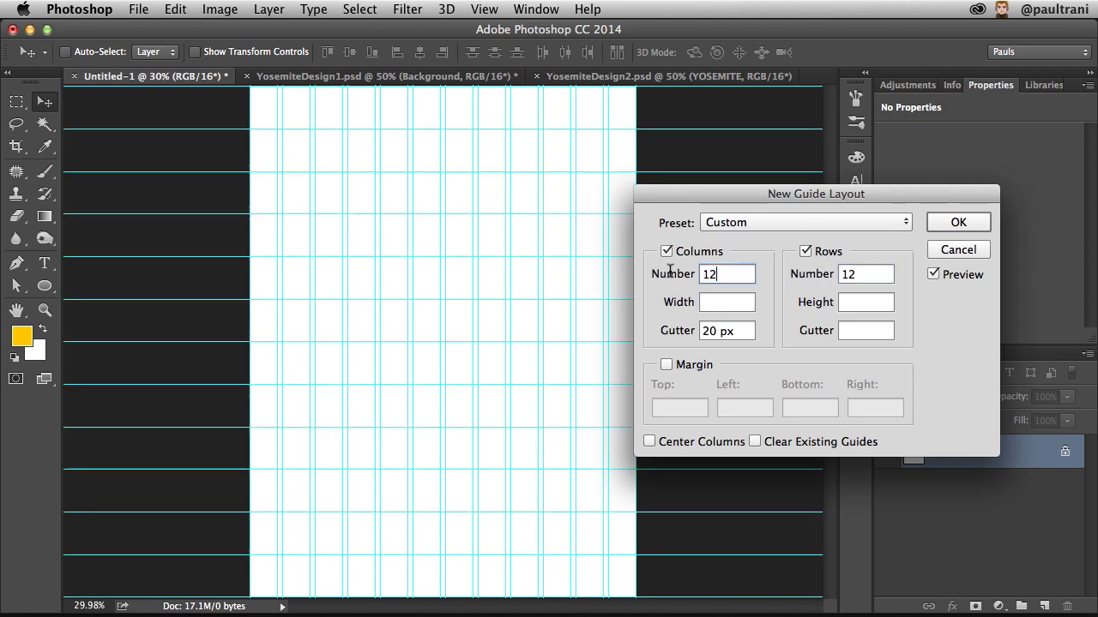
{"action": "type", "text": "4"}
{"action": "left_click", "coordinate": [801, 274]}
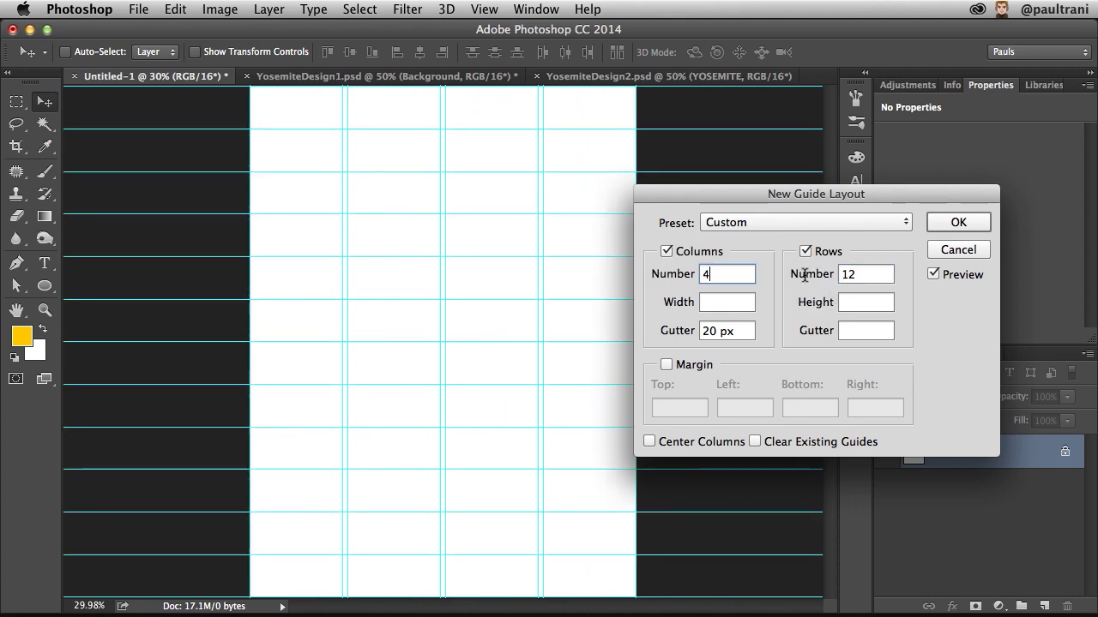
{"action": "type", "text": "4"}
Add 10 px top, left, bottom and right margins, then cancel the guide layout.
{"action": "left_click", "coordinate": [667, 365]}
{"action": "left_click", "coordinate": [668, 409]}
{"action": "type", "text": "10"}
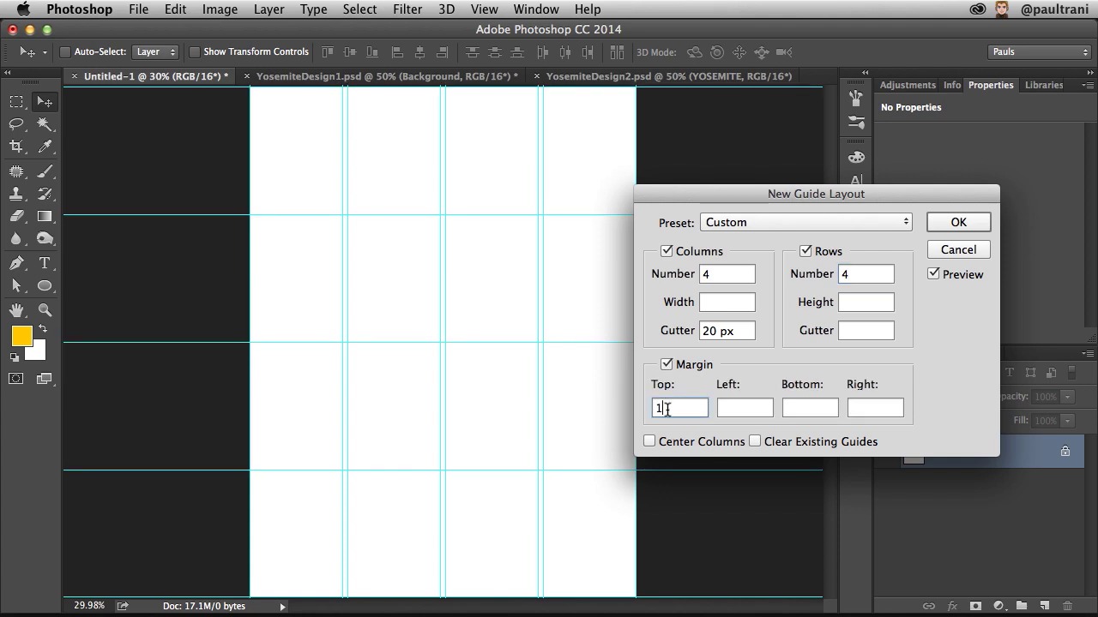
{"action": "key", "text": "Tab"}
{"action": "type", "text": "10"}
{"action": "key", "text": "Tab"}
{"action": "type", "text": "10"}
{"action": "key", "text": "Tab"}
{"action": "type", "text": "10"}
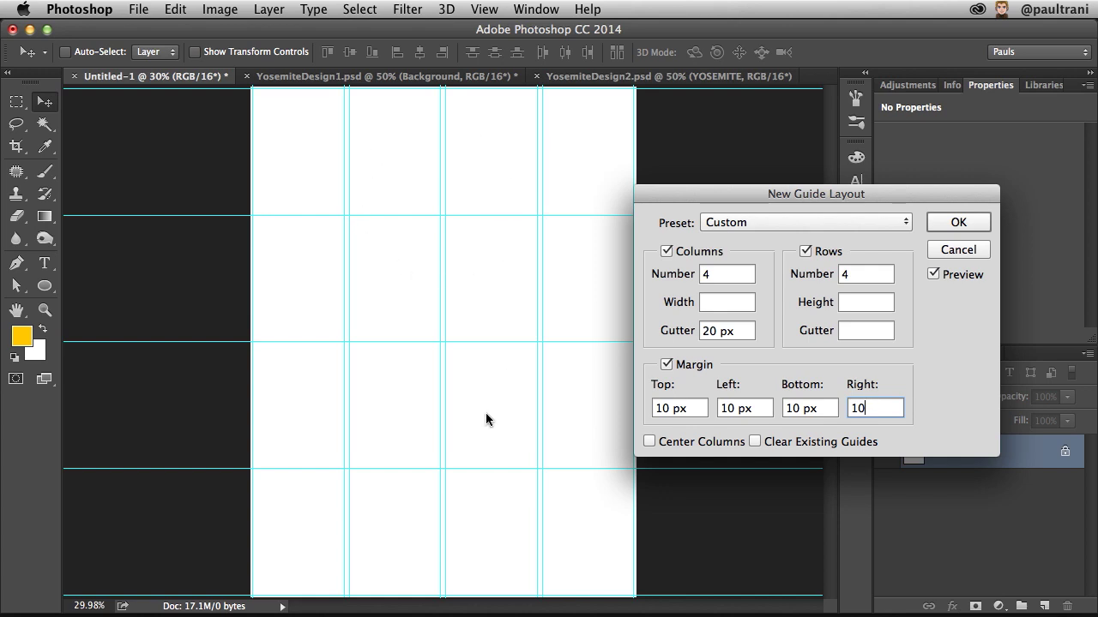
{"action": "left_click", "coordinate": [939, 249]}
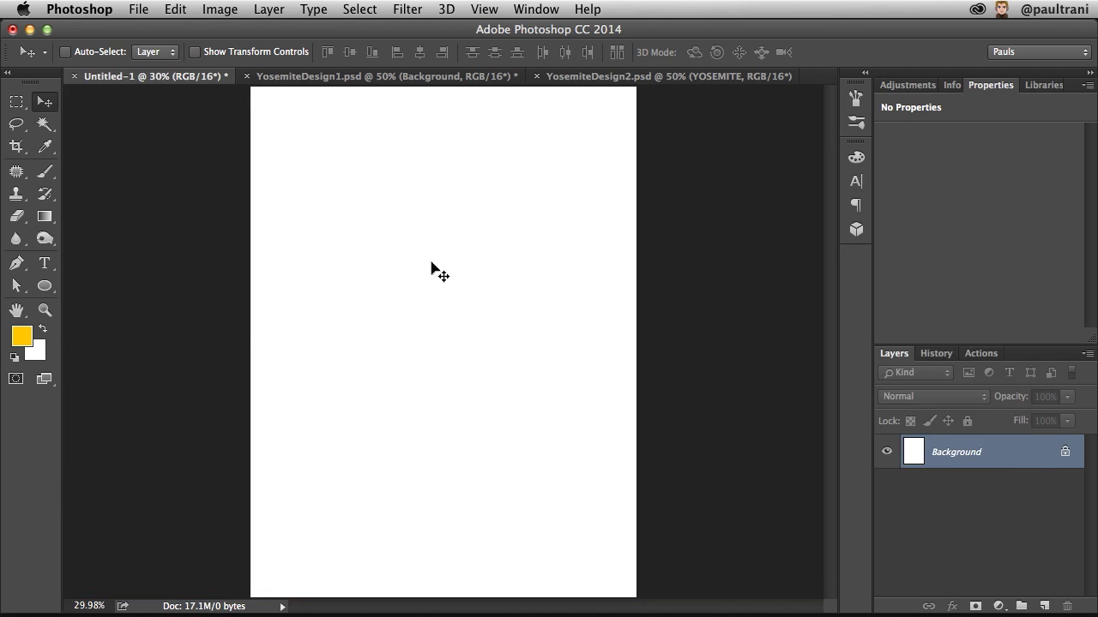
Zoom to 66.67% and draw a yellow 466 × 466 px circle on the page's left side.
{"action": "key", "text": "super+semicolon"}
{"action": "key", "text": "super+plus"}
{"action": "key", "text": "super+plus"}
{"action": "key", "text": "super+plus"}
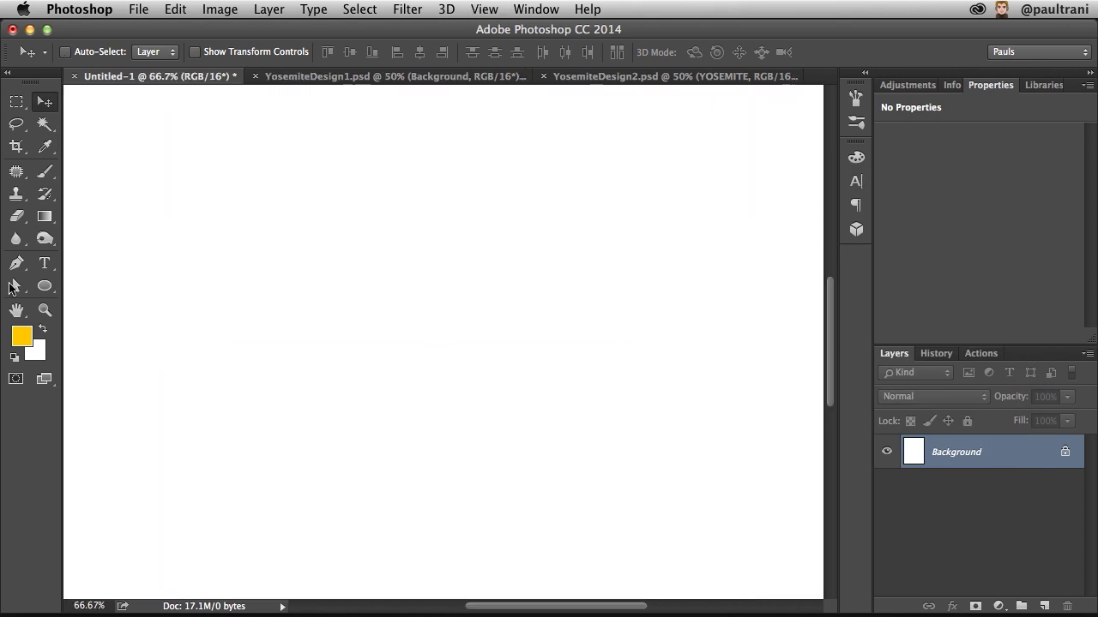
{"action": "left_click", "coordinate": [46, 287]}
{"action": "left_click_drag", "start_coordinate": [156, 237], "coordinate": [423, 504]}
Create guides along the circle's edges with View > New Guides From Shape.
{"action": "left_click", "coordinate": [478, 8]}
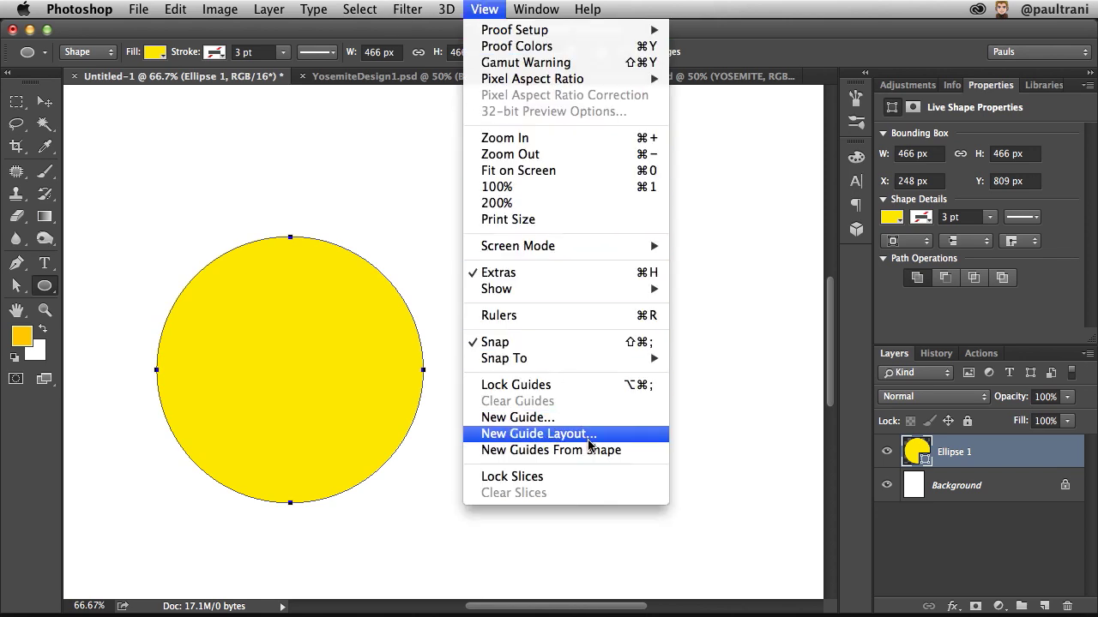
{"action": "left_click", "coordinate": [648, 455]}
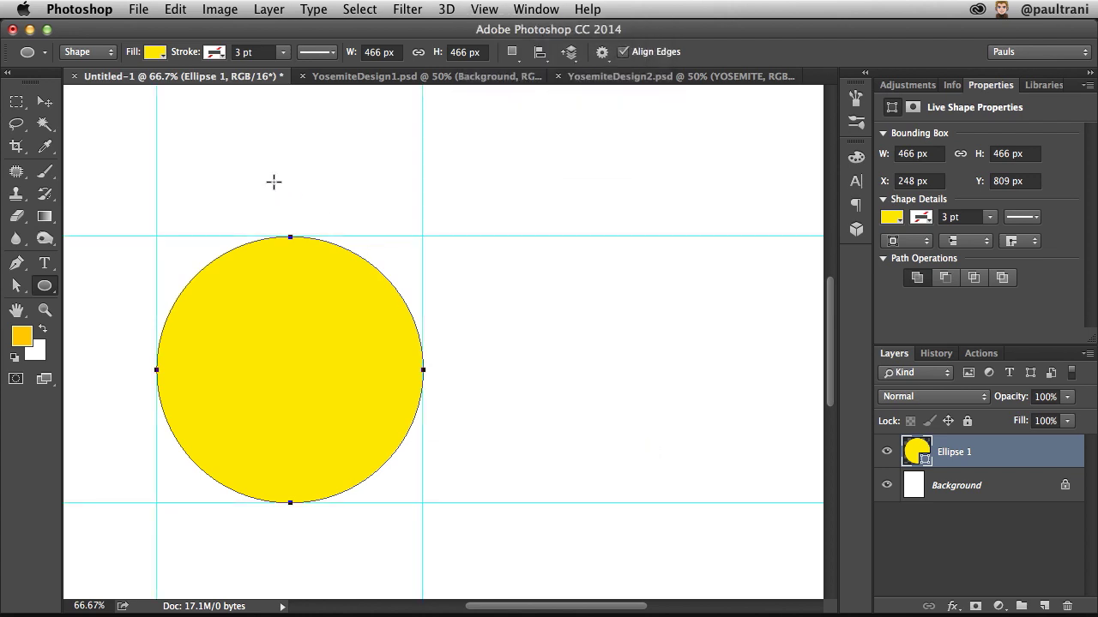
{"action": "left_click_drag", "start_coordinate": [410, 214], "coordinate": [377, 207]}
{"action": "right_click", "coordinate": [45, 288]}
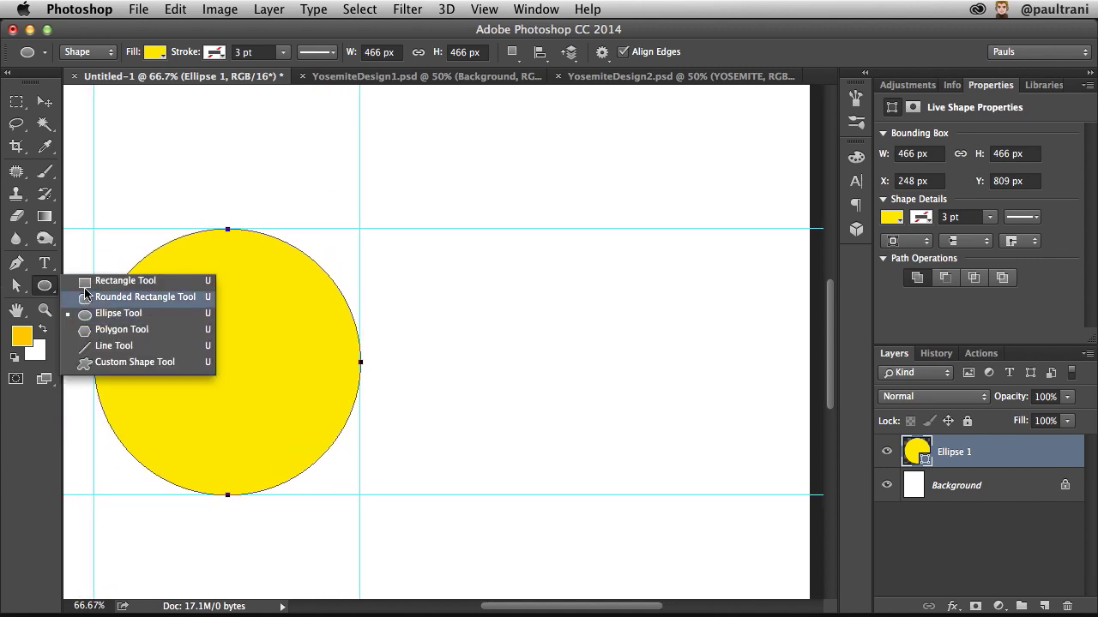
Draw a 555 × 87 px yellow bar beside the circle and duplicate it twice down to the bottom guide.
{"action": "left_click", "coordinate": [120, 280]}
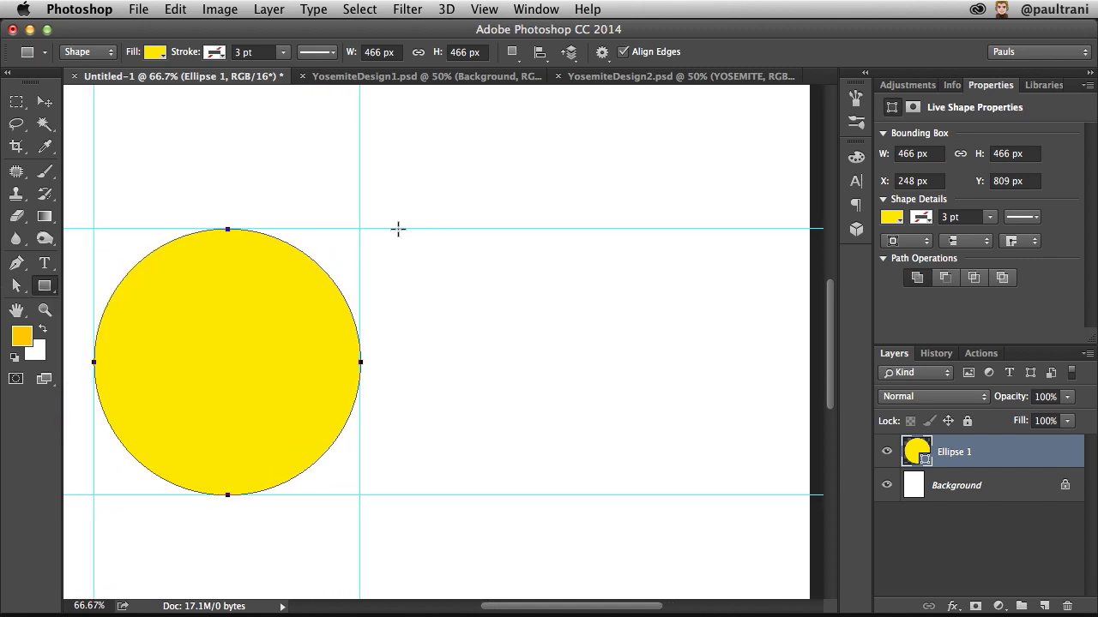
{"action": "left_click_drag", "start_coordinate": [398, 228], "coordinate": [716, 278]}
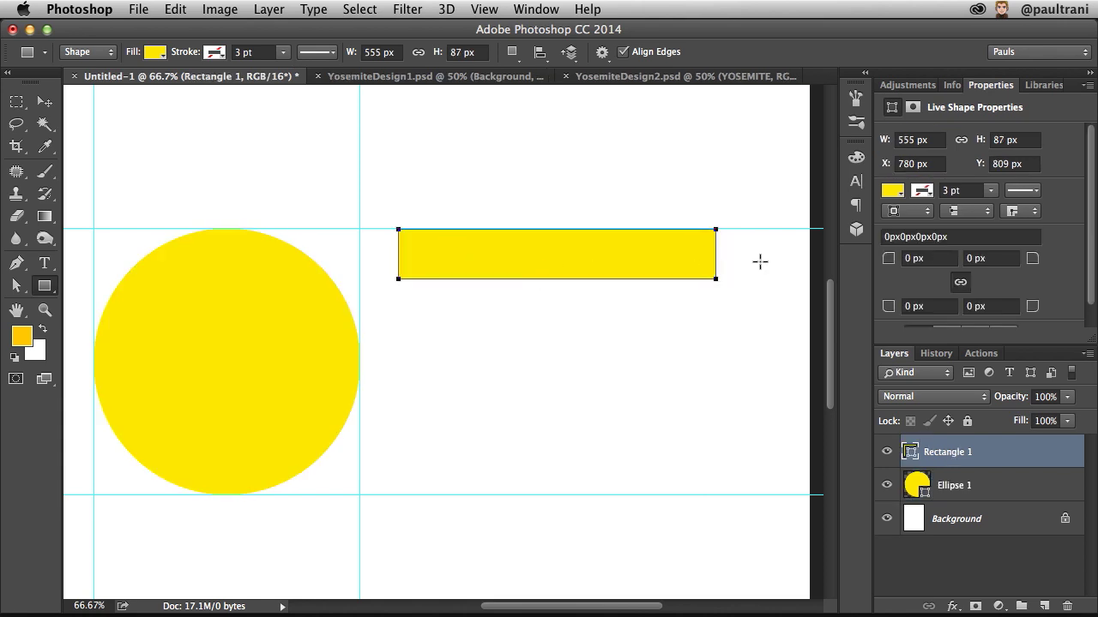
{"action": "left_click", "coordinate": [43, 102]}
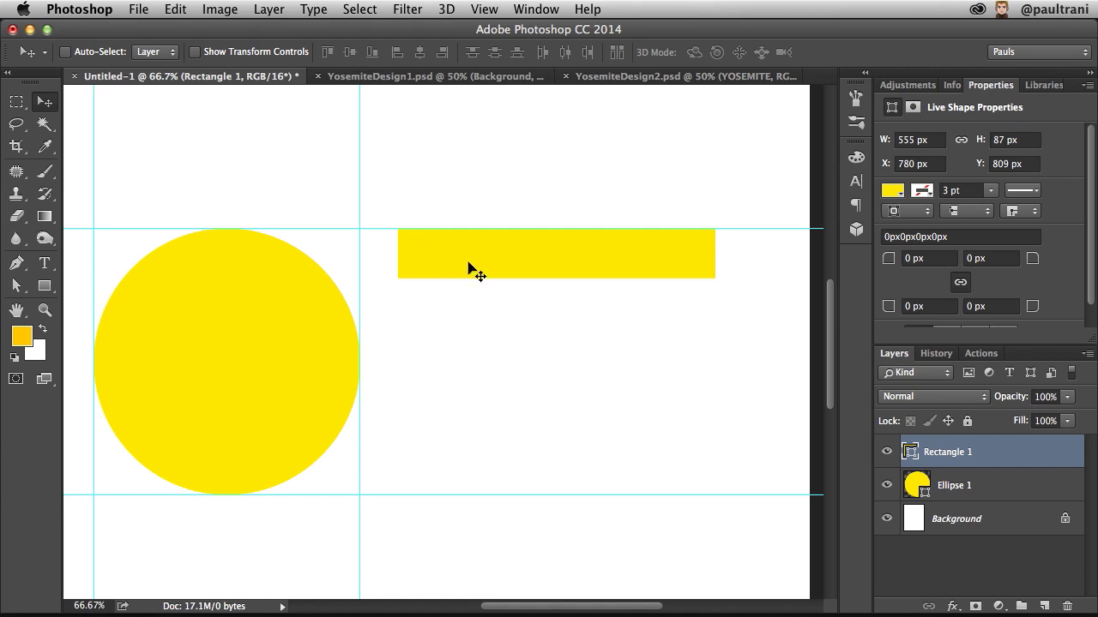
{"action": "left_click_drag", "start_coordinate": [495, 270], "coordinate": [509, 479]}
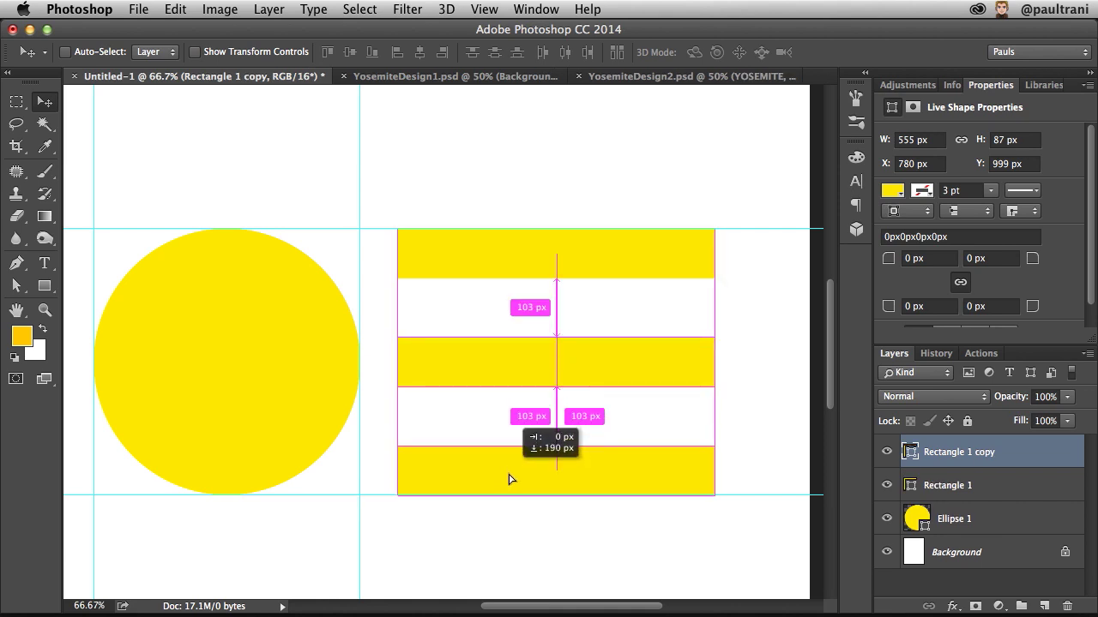
{"action": "left_click_drag", "start_coordinate": [509, 479], "coordinate": [508, 479]}
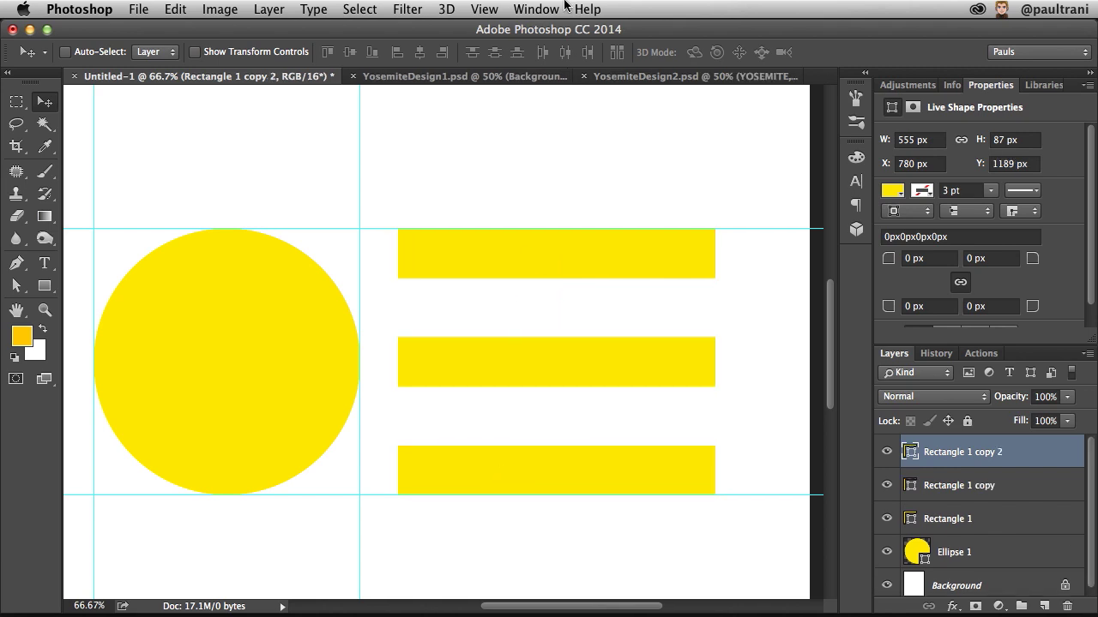
{"action": "key", "text": "super+minus"}
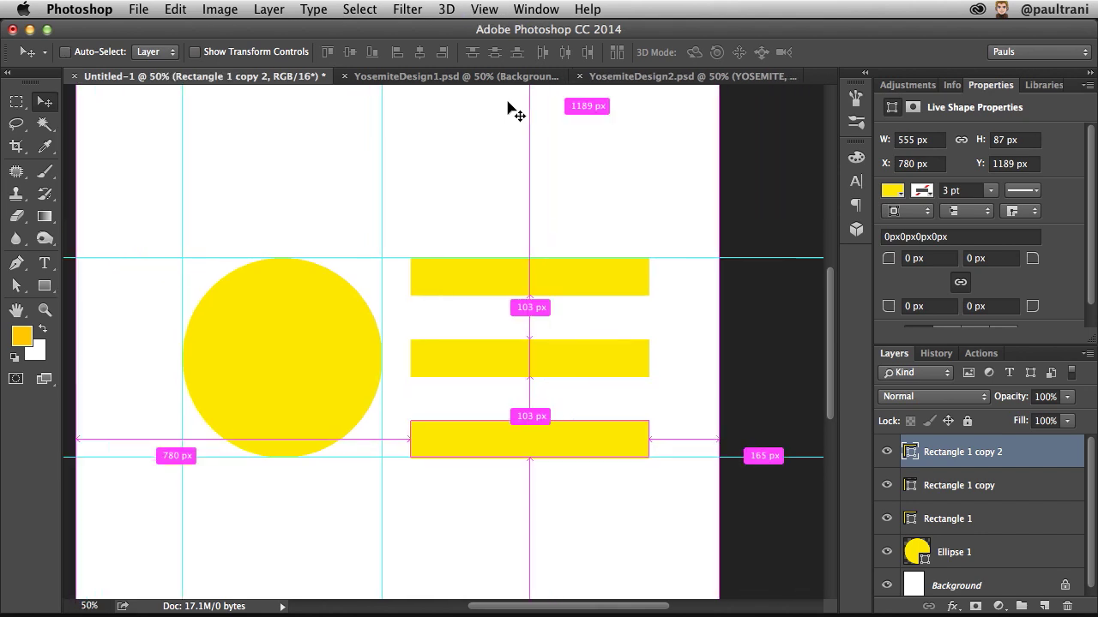
{"action": "scroll", "coordinate": [451, 209], "scroll_direction": "left", "scroll_amount": 2}
{"action": "left_click_drag", "start_coordinate": [401, 204], "coordinate": [385, 199]}
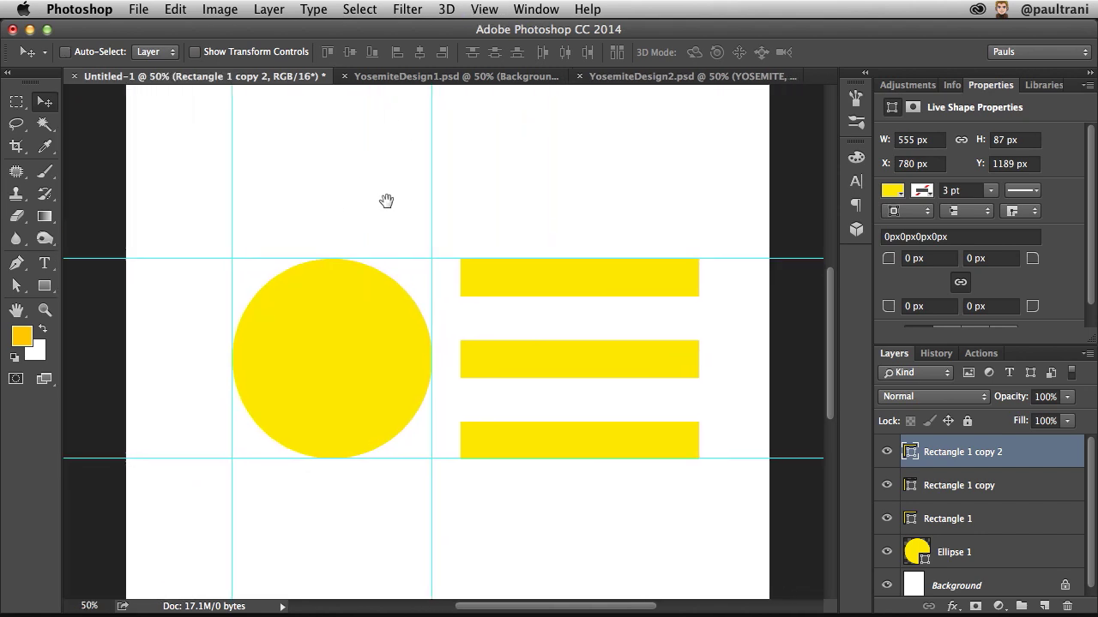
{"action": "left_click", "coordinate": [943, 553]}
Embed half-dome.jpg above the circle and open its smart object contents as half-dome2.jpg.
{"action": "left_click", "coordinate": [139, 8]}
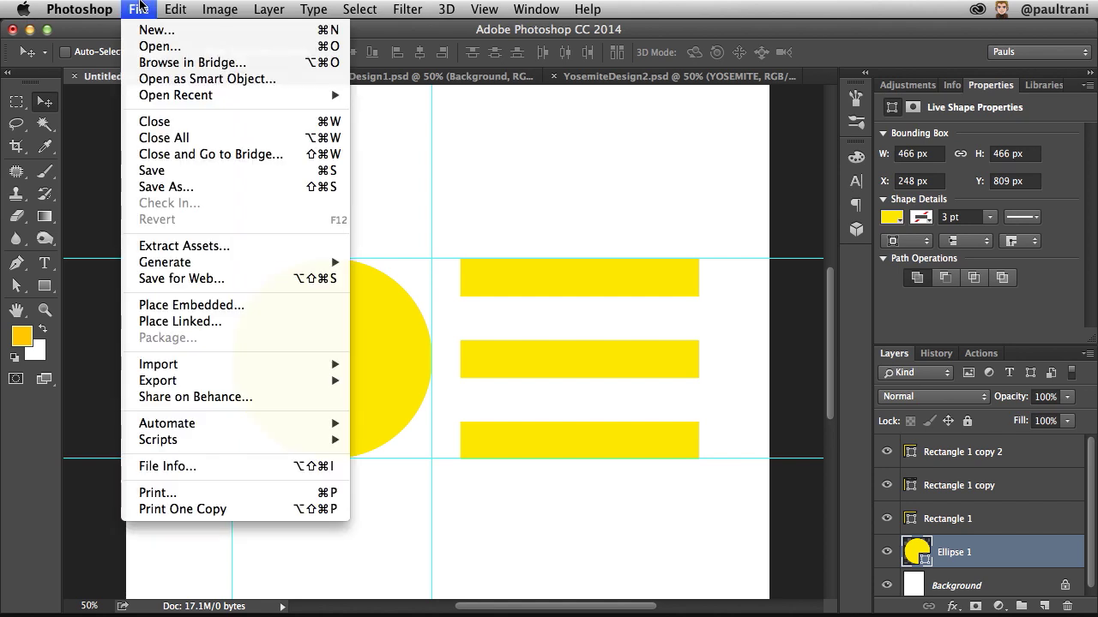
{"action": "left_click", "coordinate": [160, 307]}
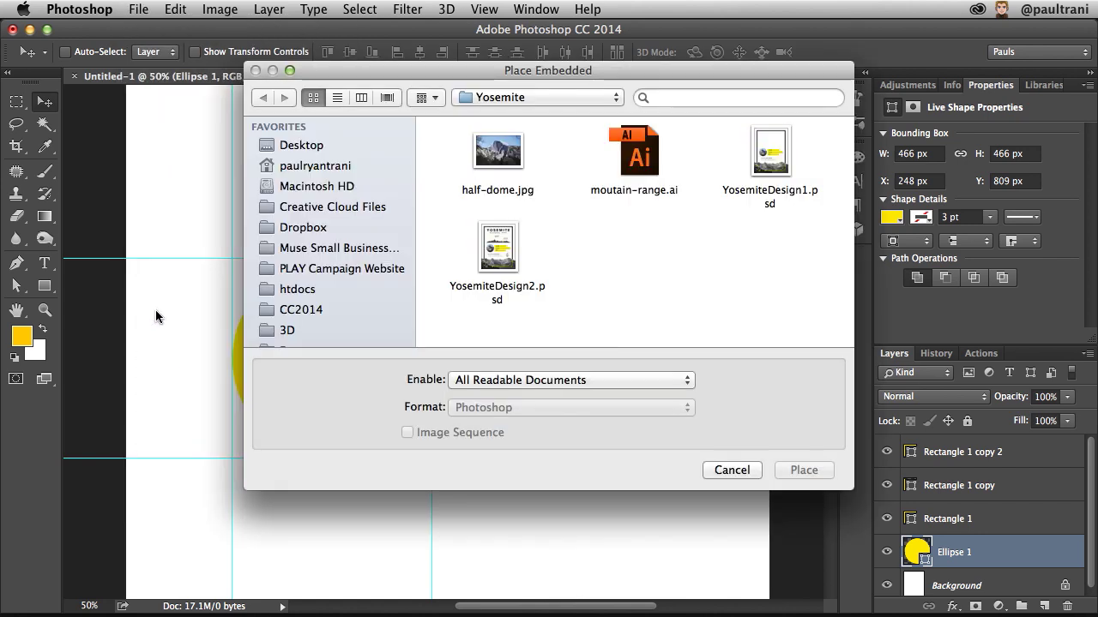
{"action": "left_click", "coordinate": [480, 158]}
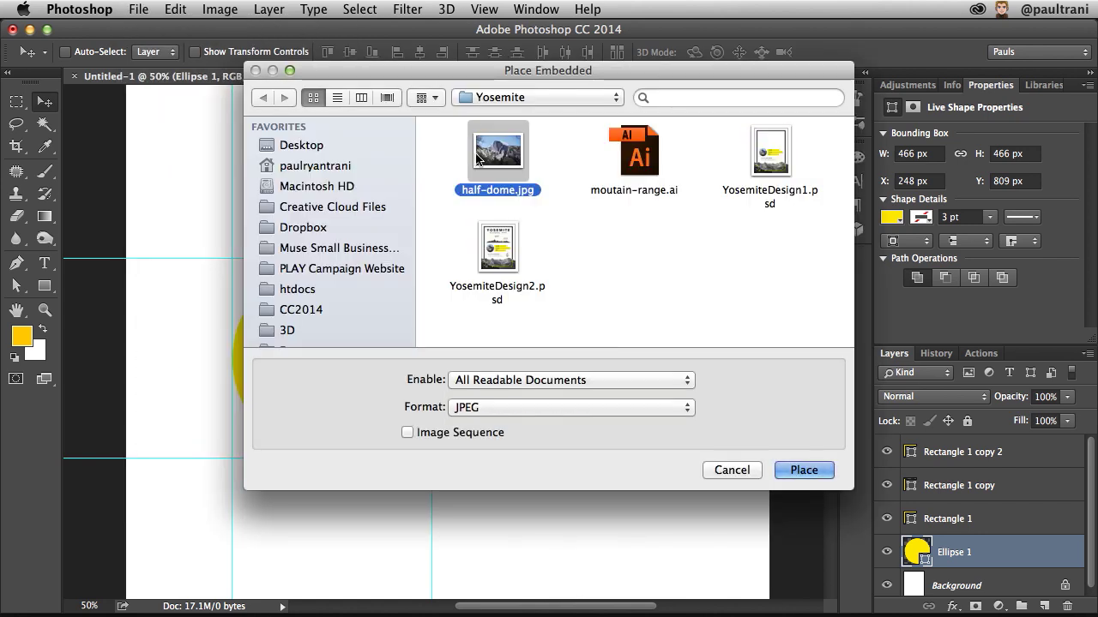
{"action": "left_click", "coordinate": [799, 471]}
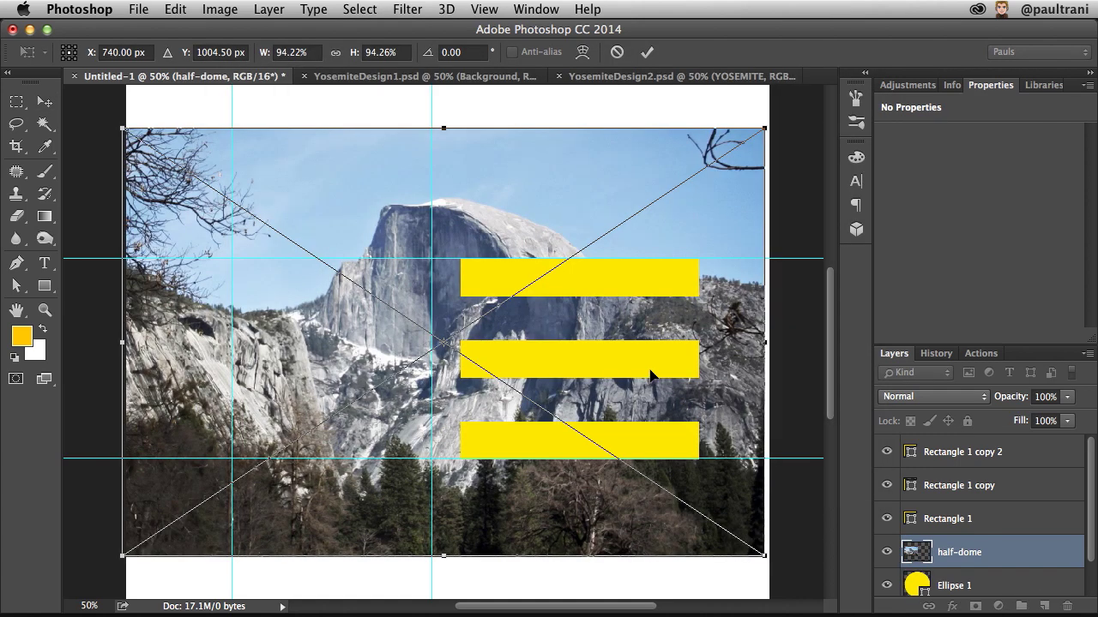
{"action": "key", "text": "Return"}
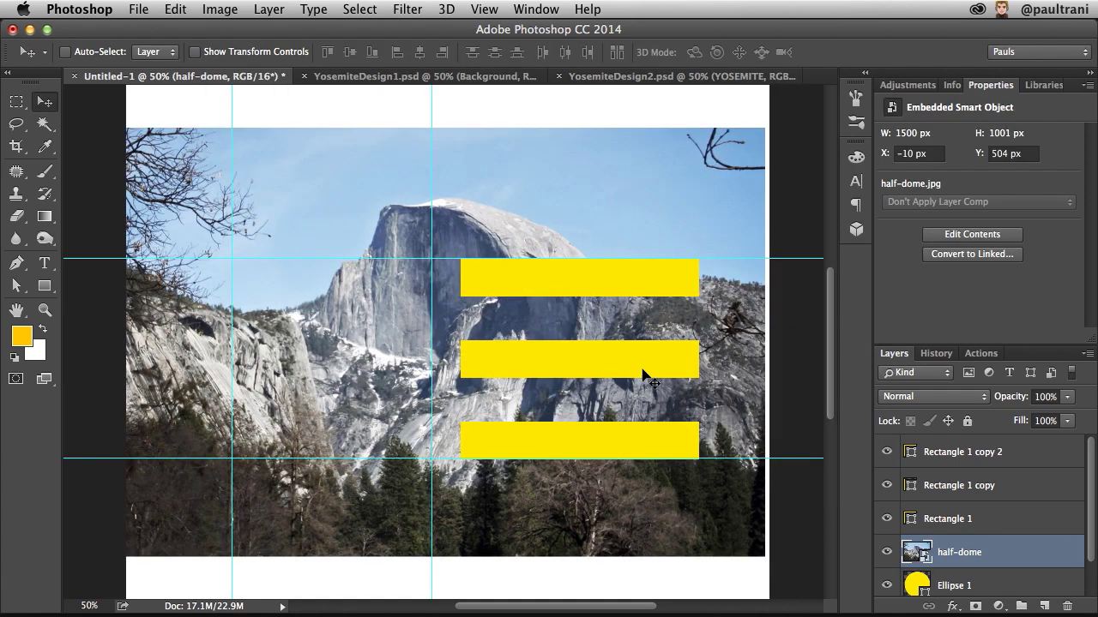
{"action": "double_click", "coordinate": [1073, 85]}
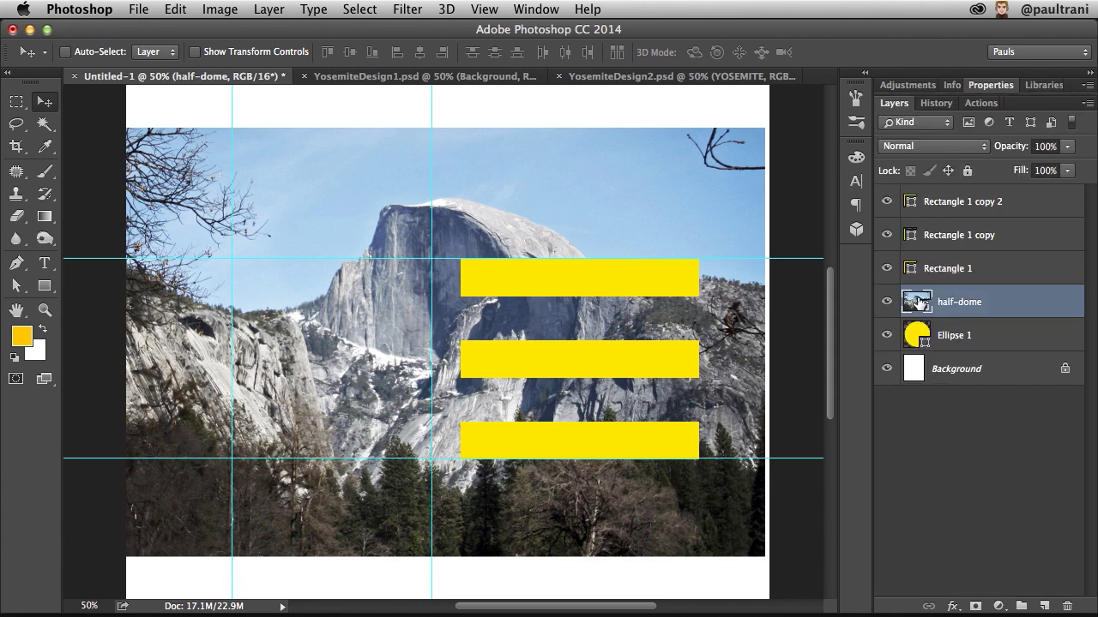
{"action": "double_click", "coordinate": [917, 301]}
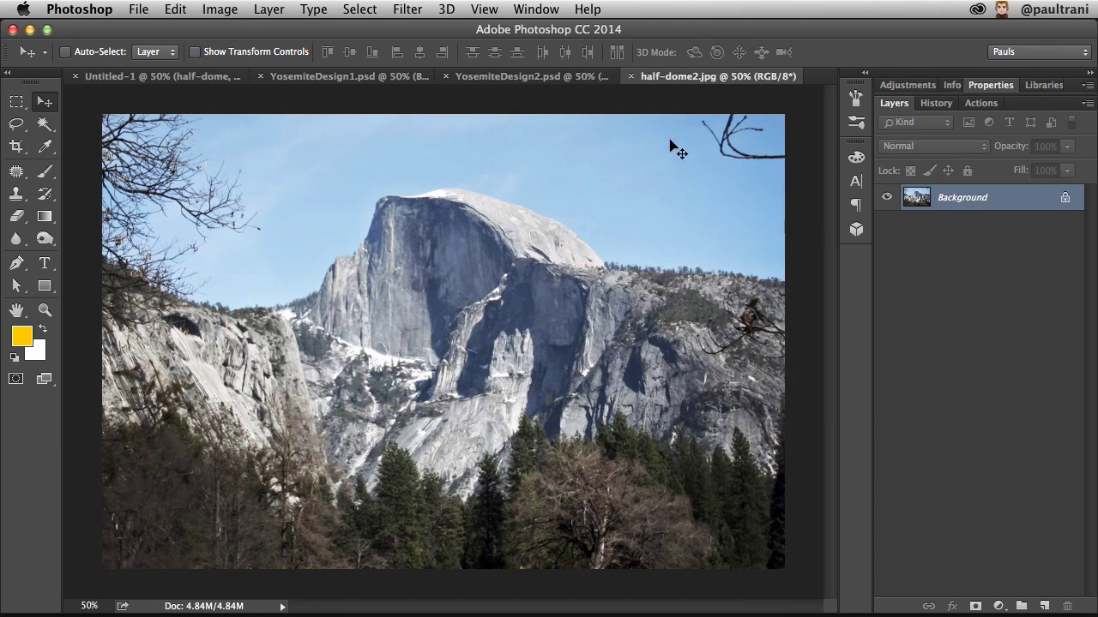
Close half-dome2.jpg and clip the half-dome photo layer to the yellow circle.
{"action": "left_click", "coordinate": [631, 77]}
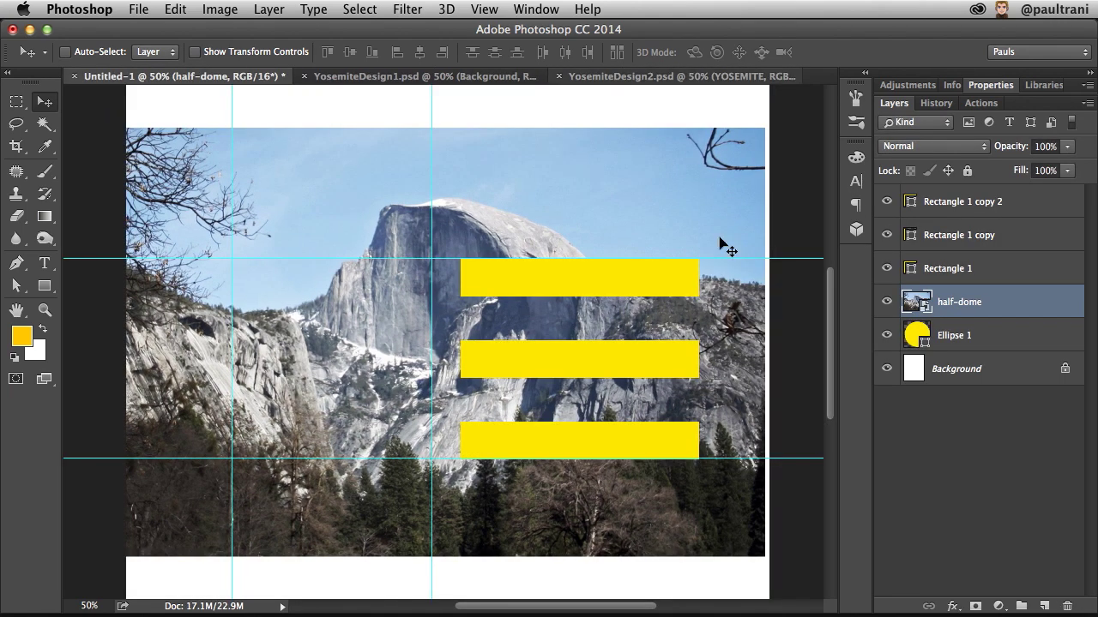
{"action": "left_click", "coordinate": [886, 301]}
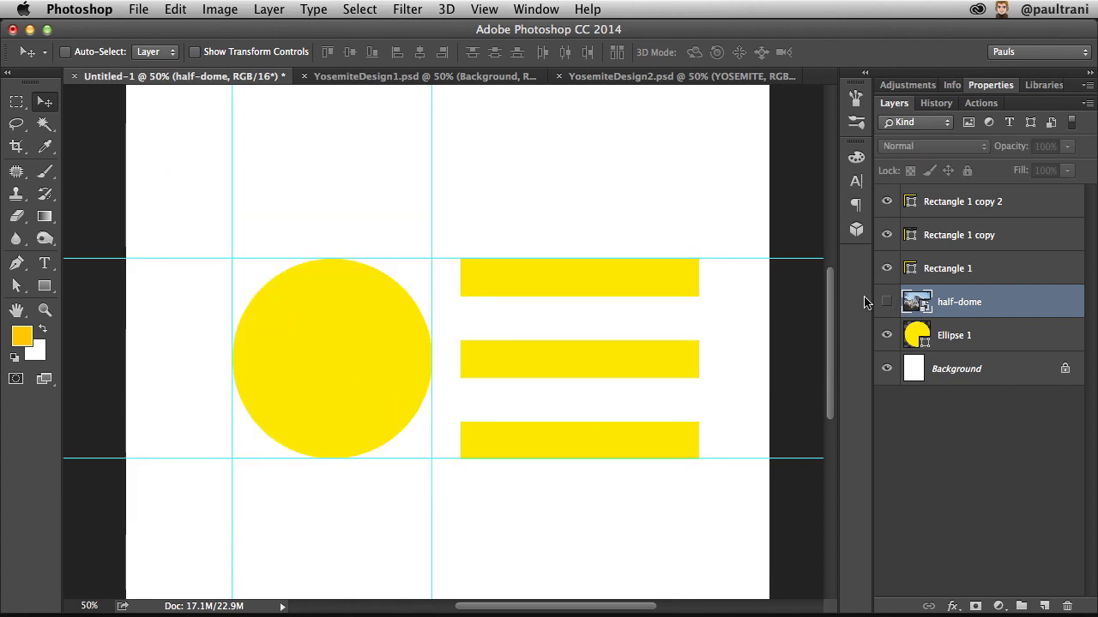
{"action": "left_click", "coordinate": [887, 301]}
{"action": "right_click", "coordinate": [1004, 296]}
{"action": "scroll", "coordinate": [892, 498], "scroll_direction": "down", "scroll_amount": 5}
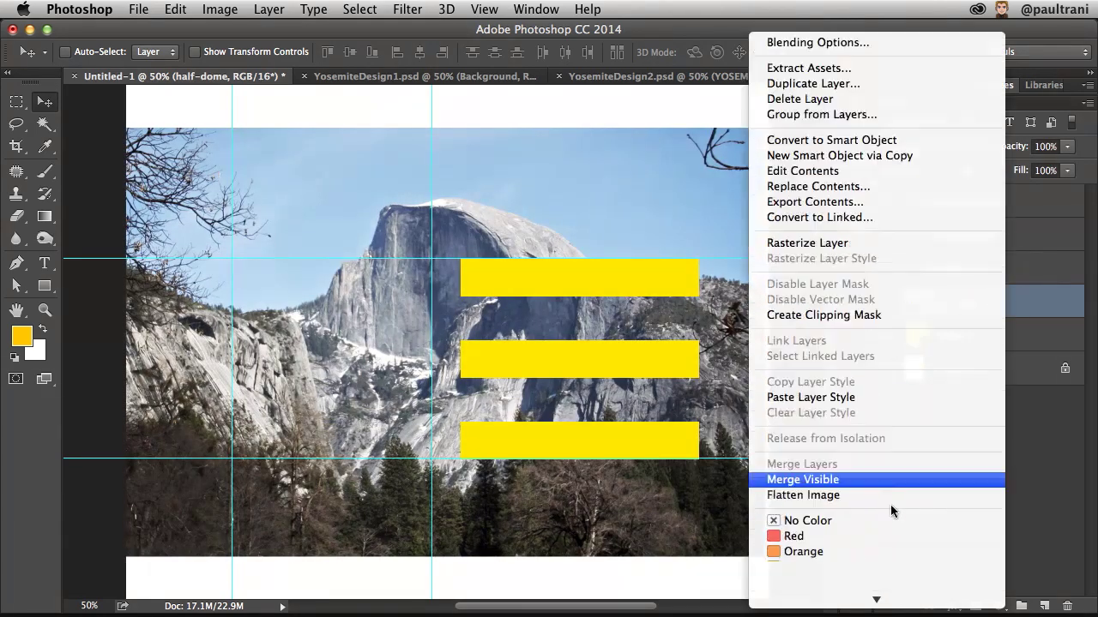
{"action": "left_click", "coordinate": [883, 253]}
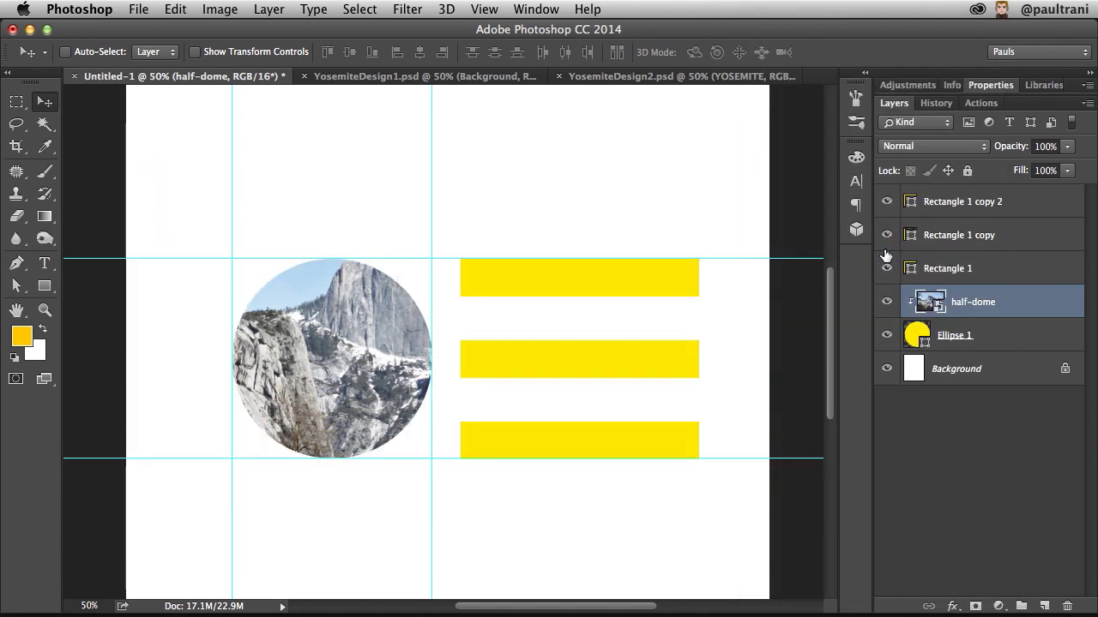
{"action": "left_click_drag", "start_coordinate": [243, 334], "coordinate": [286, 392]}
Scale the half-dome photo to about 41% and position it so it fills the circle.
{"action": "key", "text": "ctrl+t"}
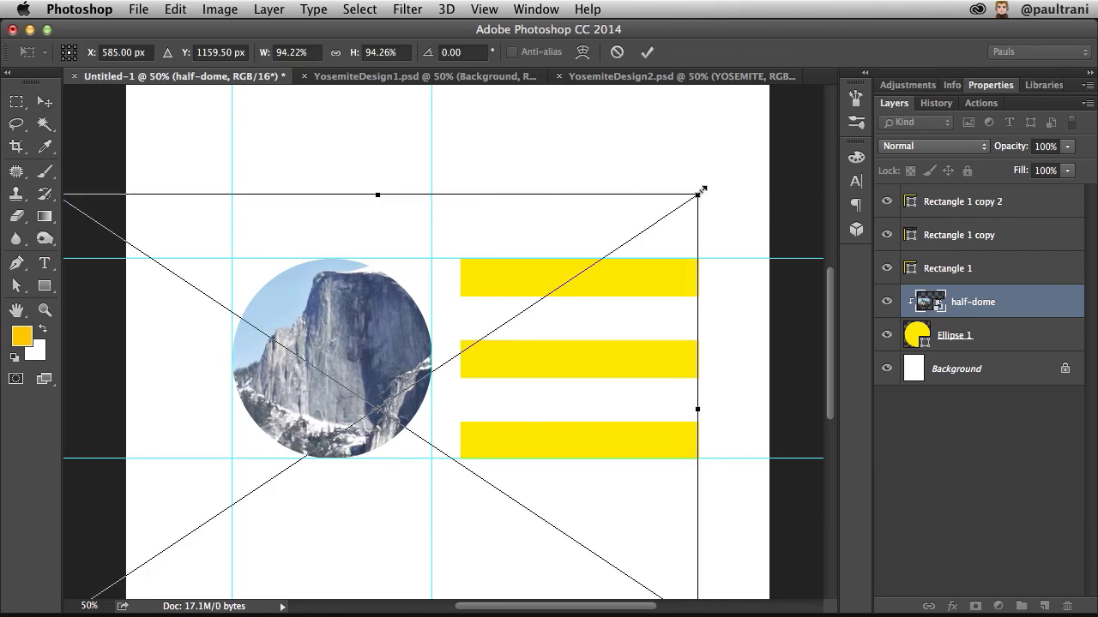
{"action": "left_click_drag", "start_coordinate": [700, 190], "coordinate": [353, 409]}
{"action": "left_click_drag", "start_coordinate": [281, 539], "coordinate": [433, 373]}
{"action": "left_click_drag", "start_coordinate": [206, 273], "coordinate": [186, 260]}
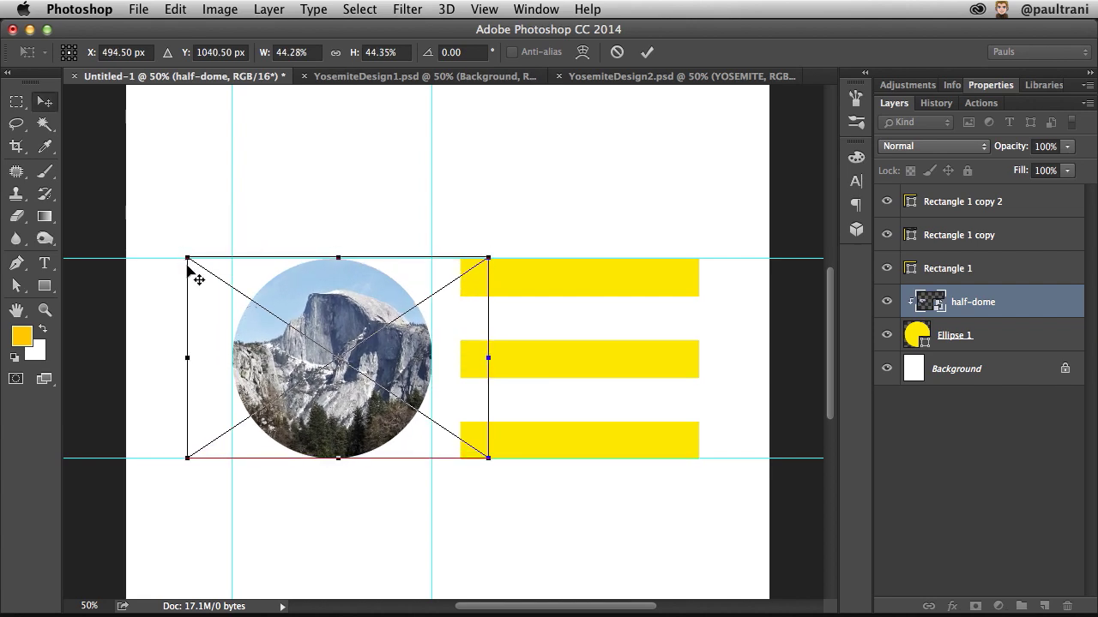
{"action": "key", "text": "Return"}
Try resizing the Ellipse 1 circle, then cancel the transform.
{"action": "left_click", "coordinate": [933, 331]}
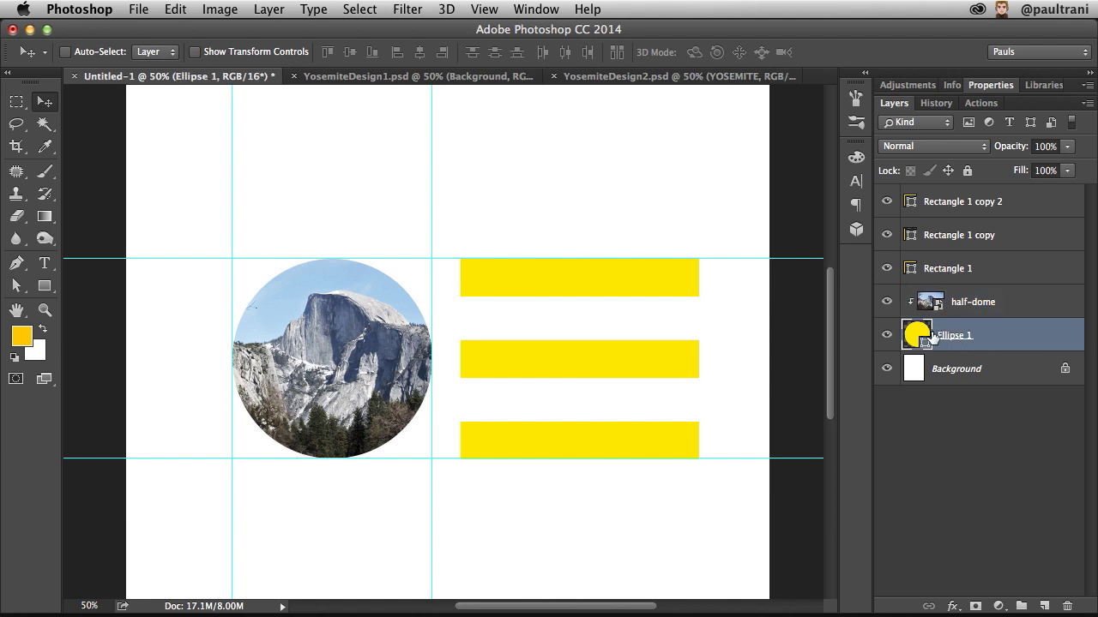
{"action": "key", "text": "super+t"}
{"action": "left_click_drag", "start_coordinate": [500, 214], "coordinate": [400, 292]}
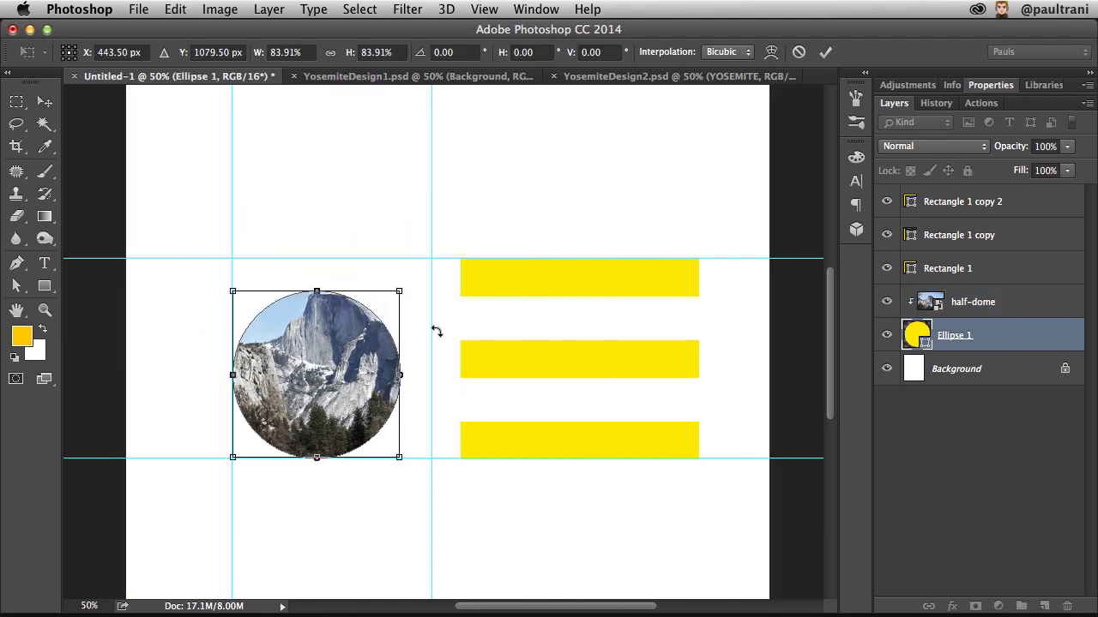
{"action": "key", "text": "Escape"}
{"action": "key", "text": "alt+bracketright"}
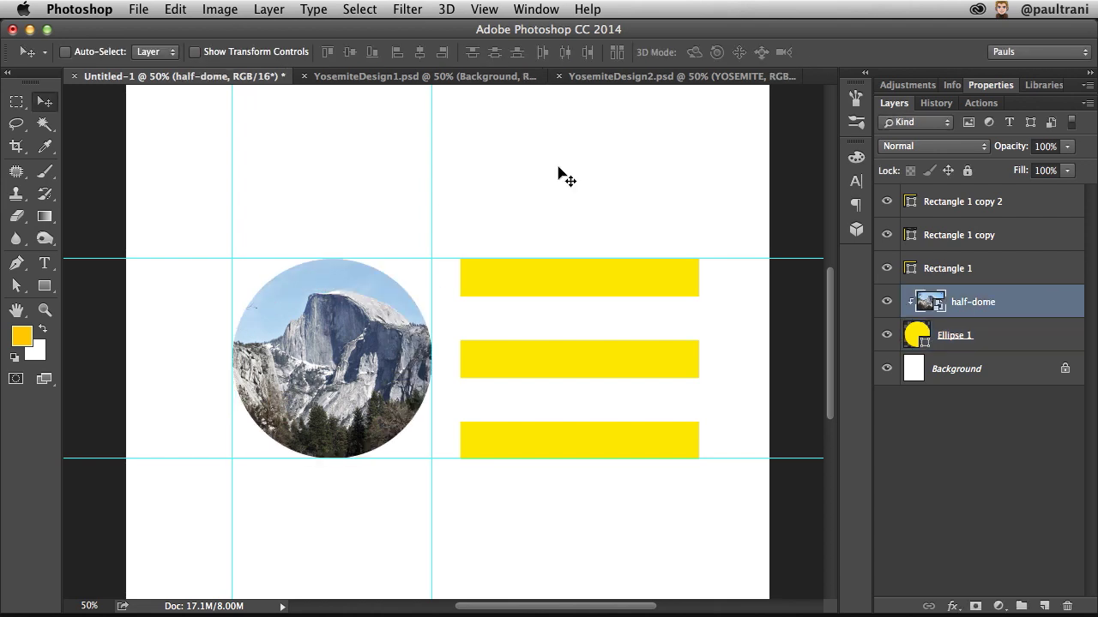
Switch to YosemiteDesign1, expand the Background group and select the yellow frame layer.
{"action": "left_click", "coordinate": [370, 76]}
{"action": "left_click_drag", "start_coordinate": [363, 437], "coordinate": [363, 235]}
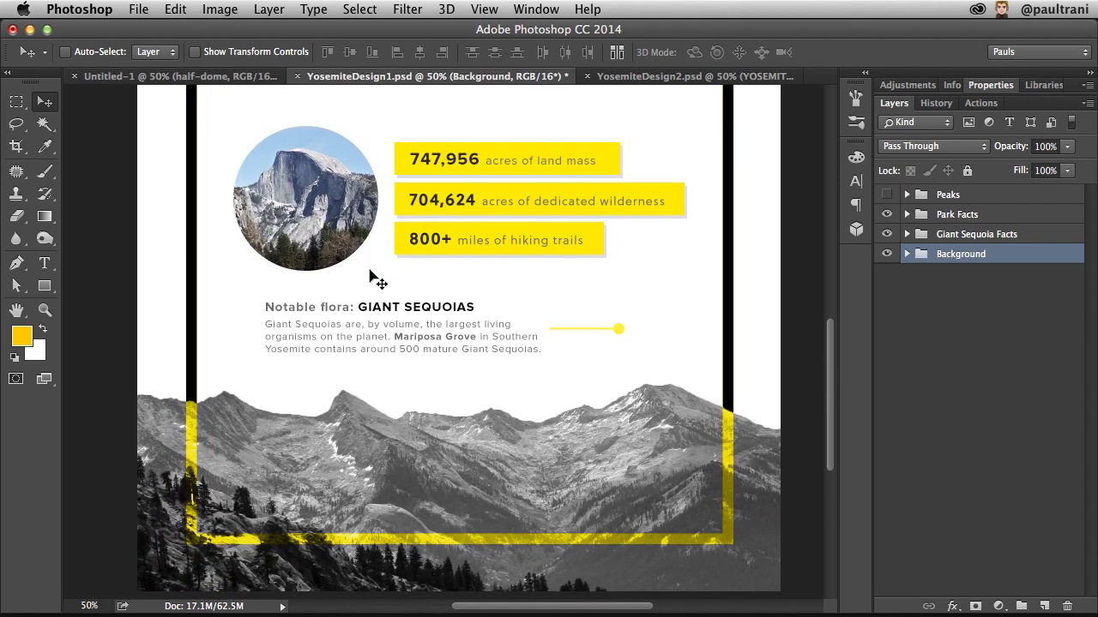
{"action": "left_click", "coordinate": [906, 254]}
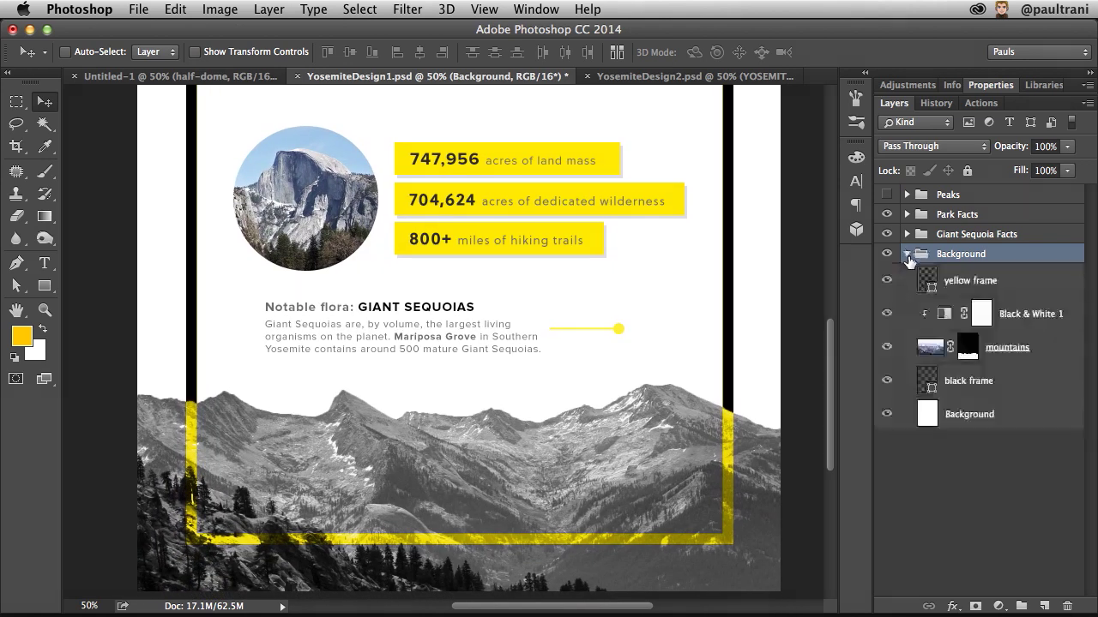
{"action": "left_click", "coordinate": [1012, 283]}
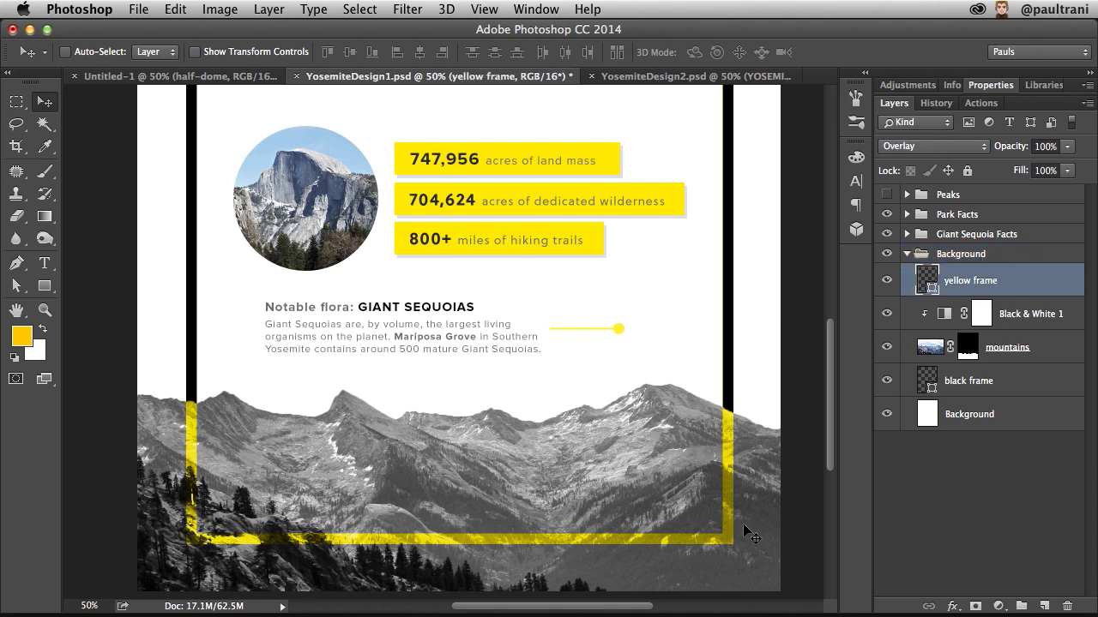
Compare the yellow frame in Normal blending, then set it back to Overlay.
{"action": "left_click", "coordinate": [916, 149]}
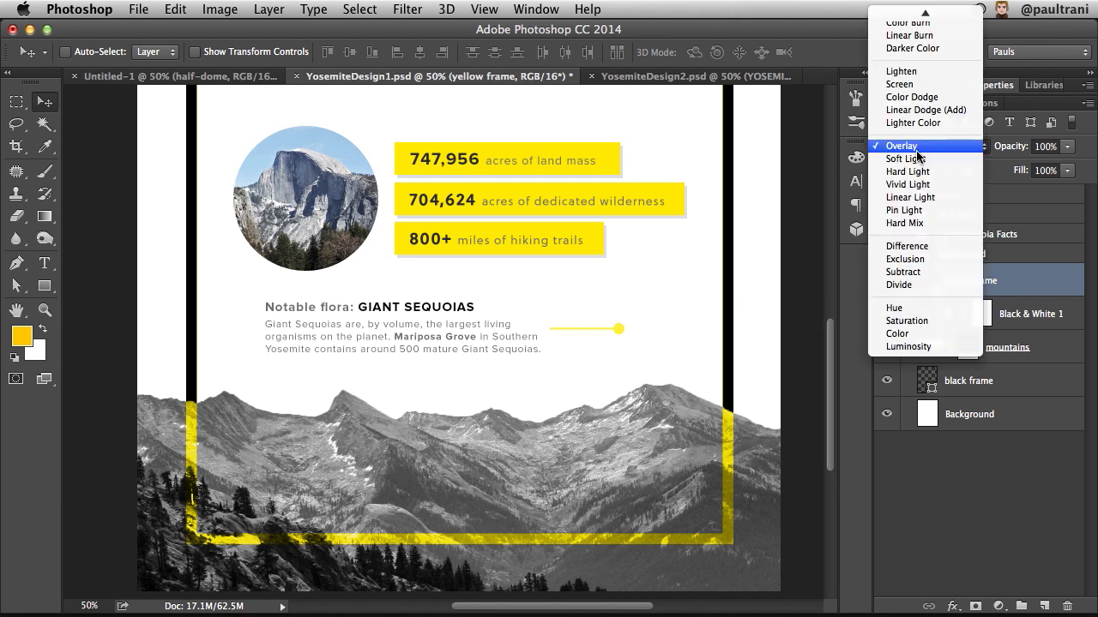
{"action": "left_click", "coordinate": [928, 17]}
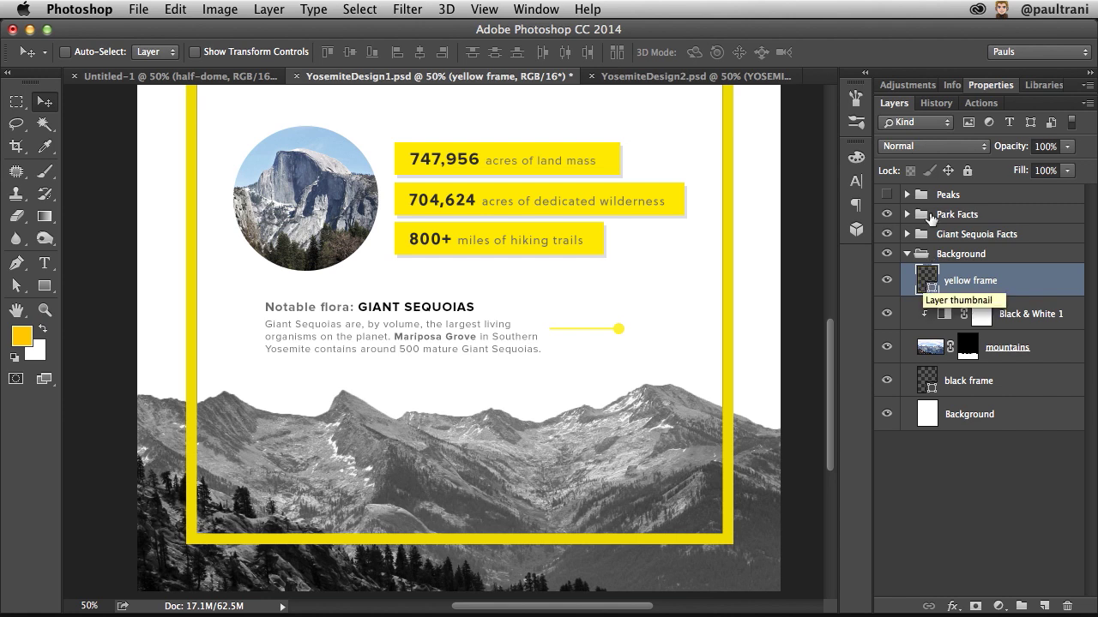
{"action": "left_click", "coordinate": [933, 146]}
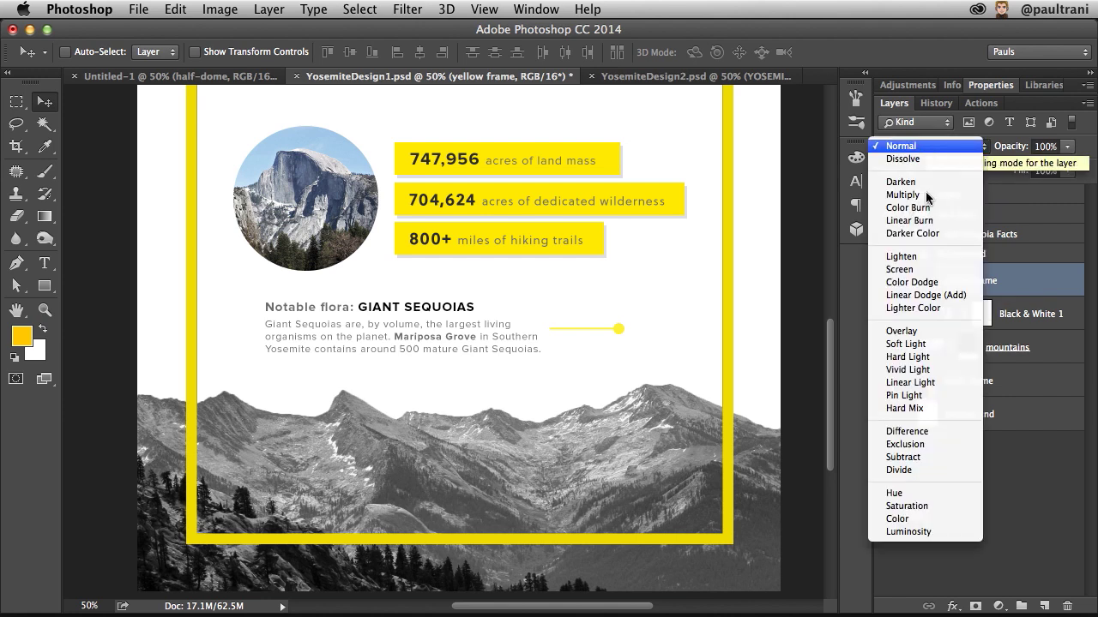
{"action": "left_click", "coordinate": [933, 333]}
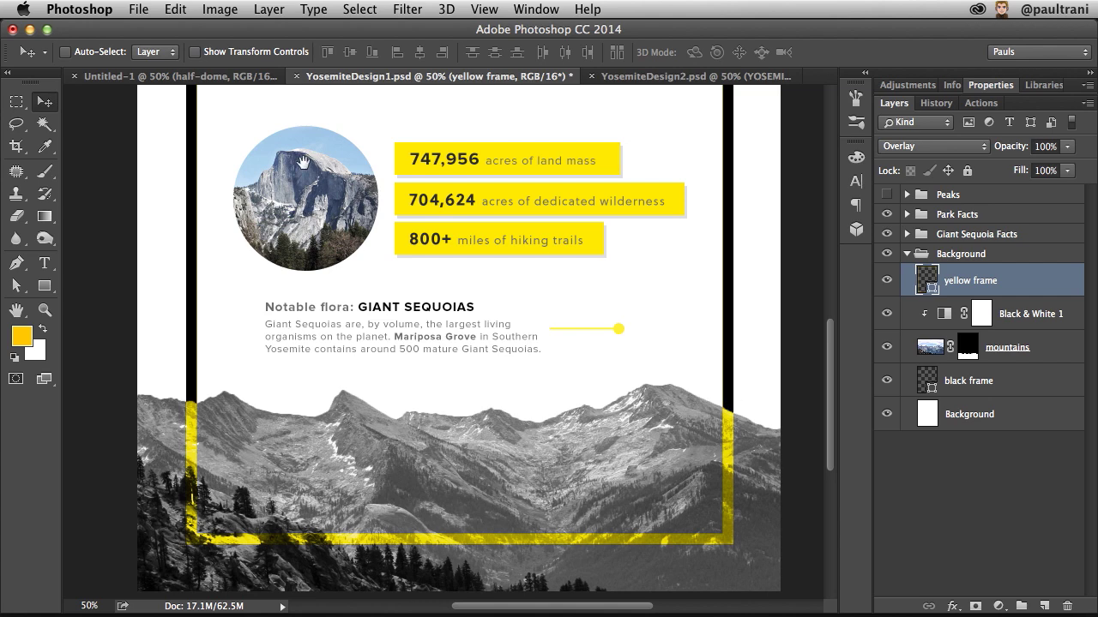
{"action": "left_click_drag", "start_coordinate": [303, 161], "coordinate": [302, 439]}
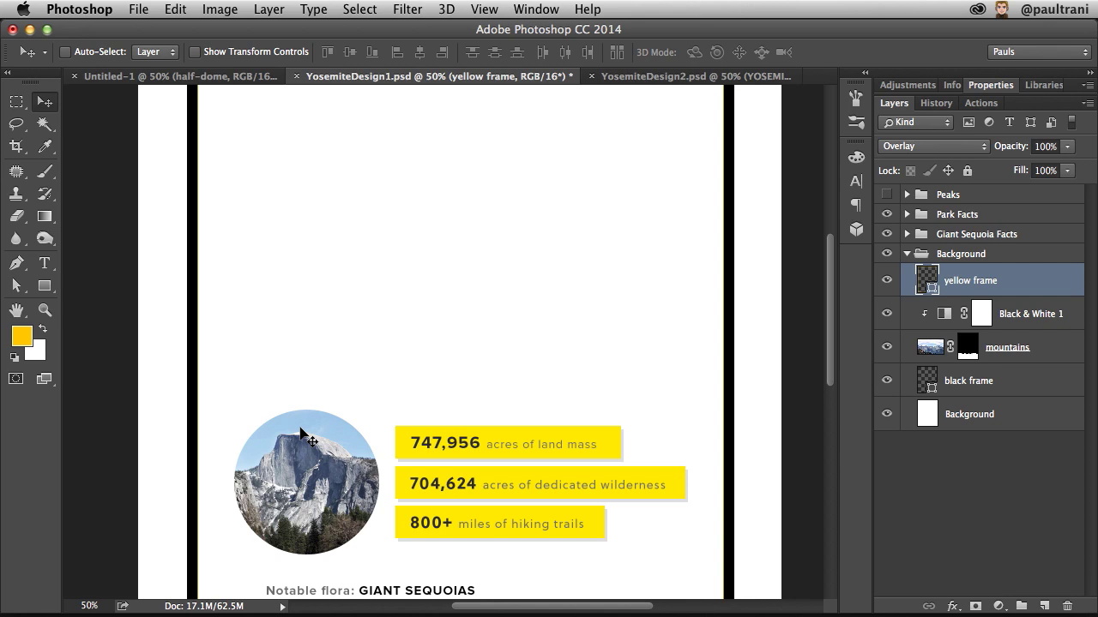
Place moutain-range.ai into the poster as a linked smart object.
{"action": "left_click", "coordinate": [136, 9]}
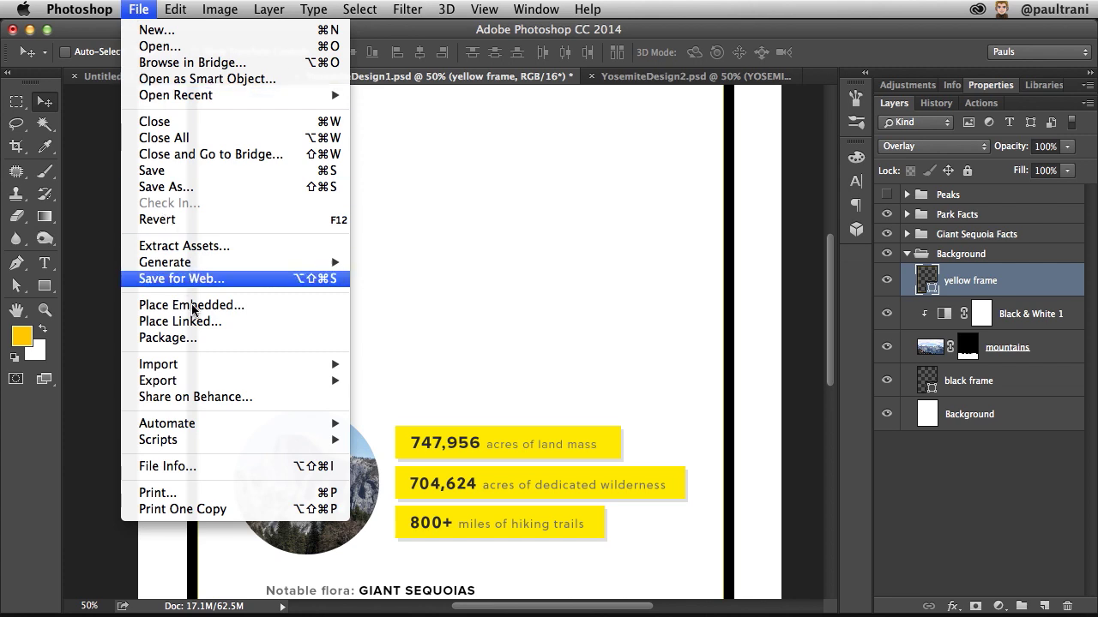
{"action": "left_click", "coordinate": [241, 329]}
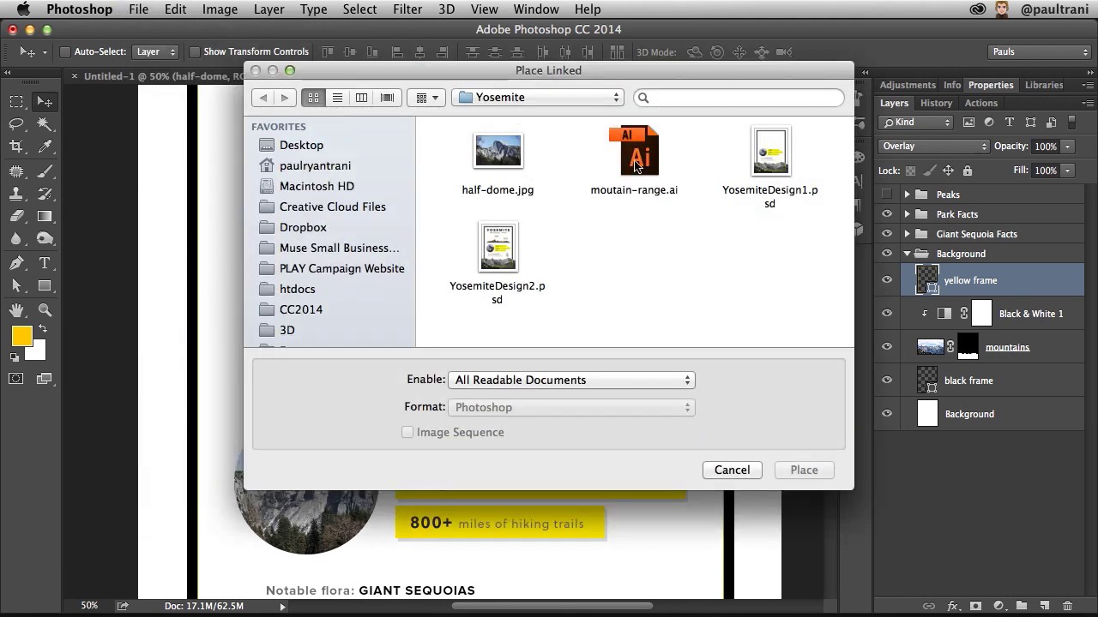
{"action": "left_click", "coordinate": [636, 166]}
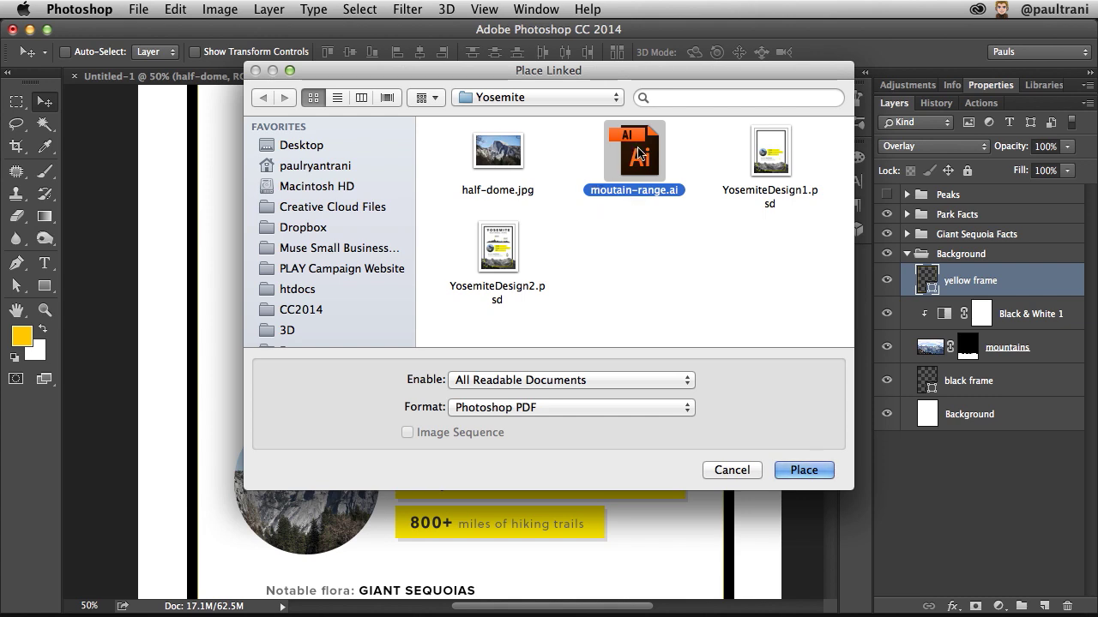
{"action": "left_click", "coordinate": [797, 472]}
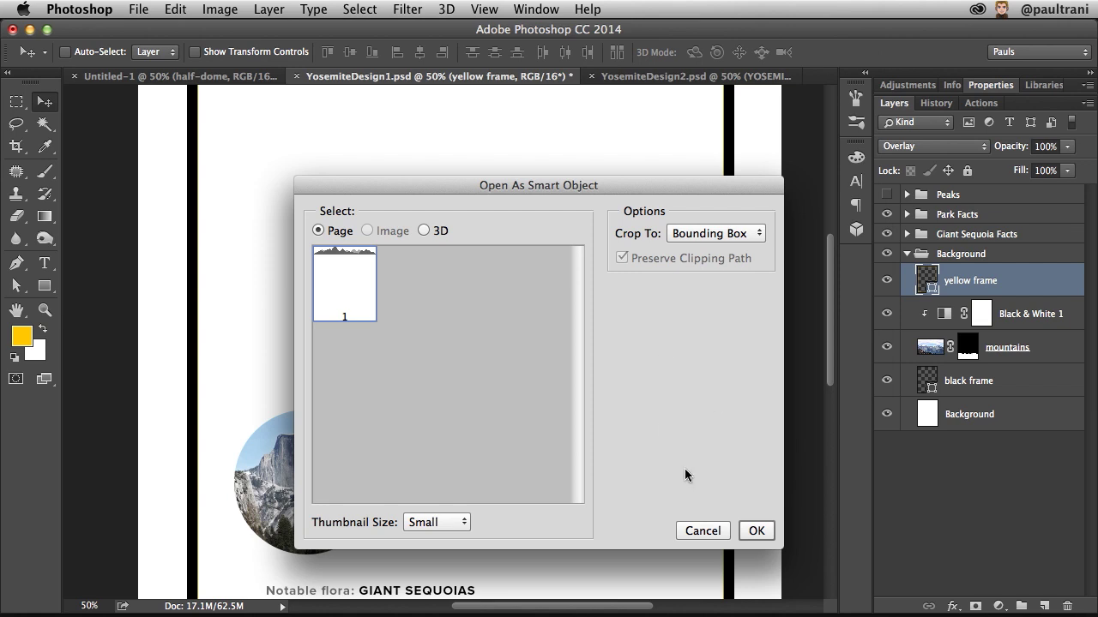
{"action": "left_click", "coordinate": [758, 531]}
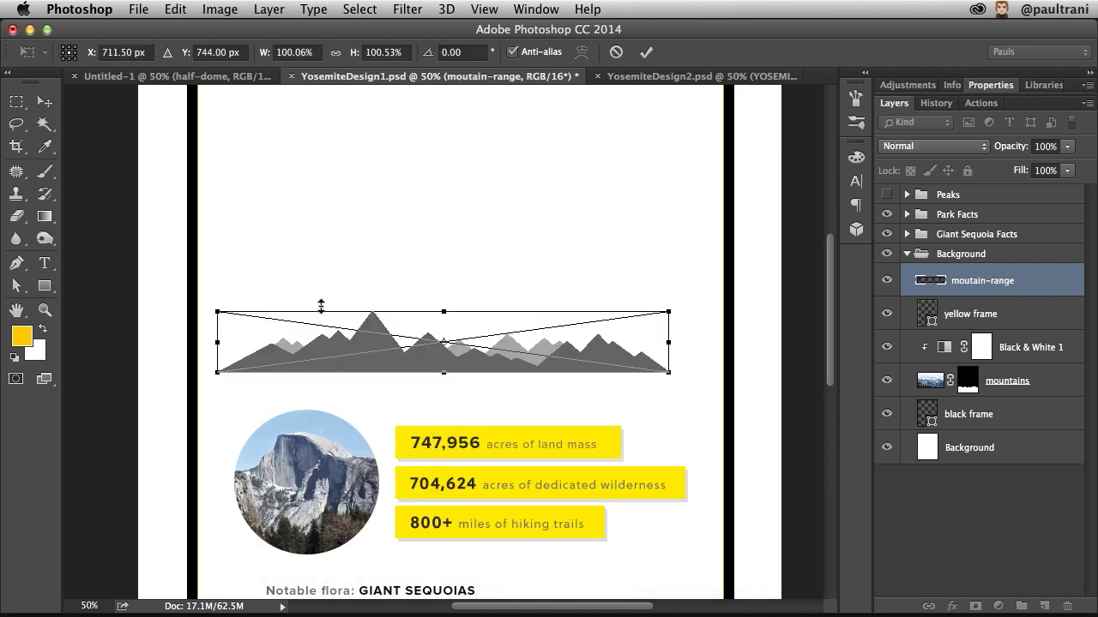
{"action": "key", "text": "Return"}
Show the Peaks group, move moutain-range into it with a slight nudge, and open it in Illustrator.
{"action": "scroll", "coordinate": [475, 292], "scroll_direction": "up", "scroll_amount": 3}
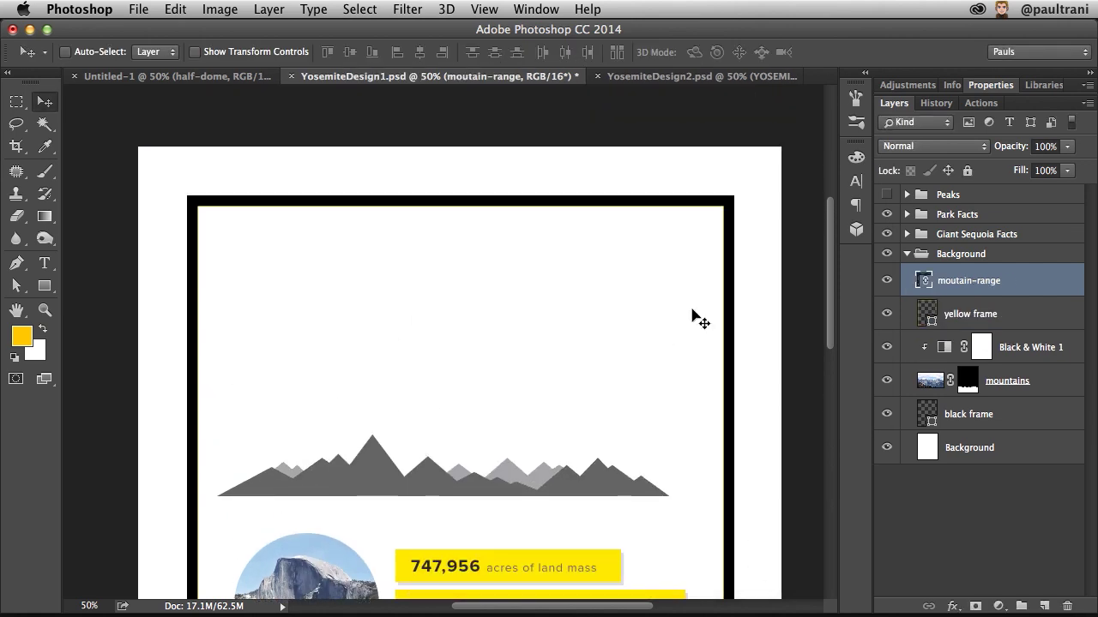
{"action": "left_click", "coordinate": [886, 195]}
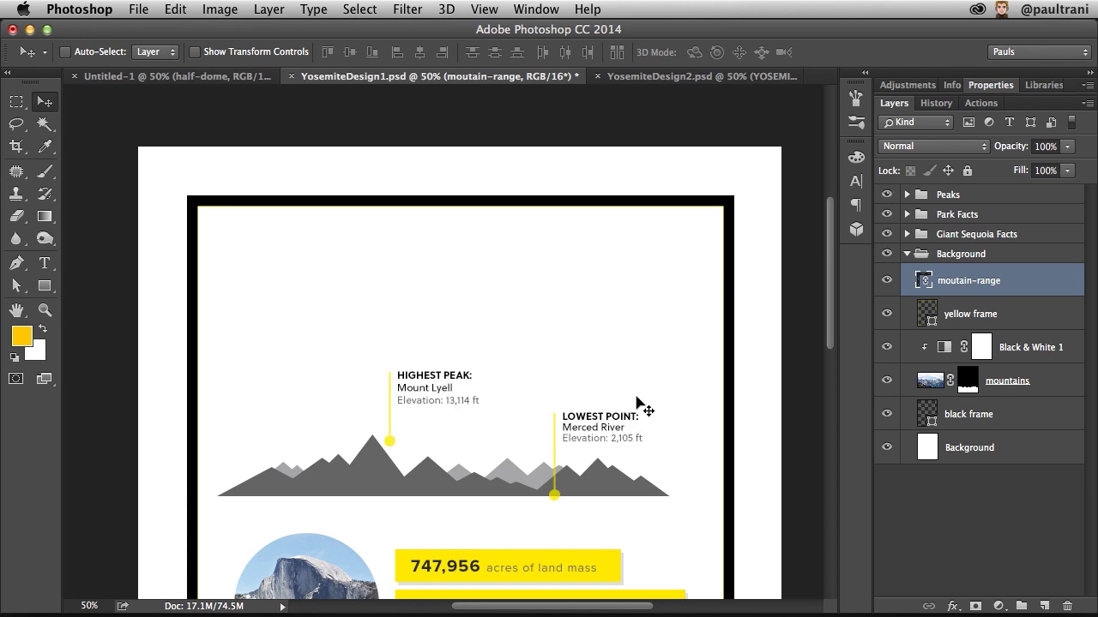
{"action": "left_click", "coordinate": [908, 195]}
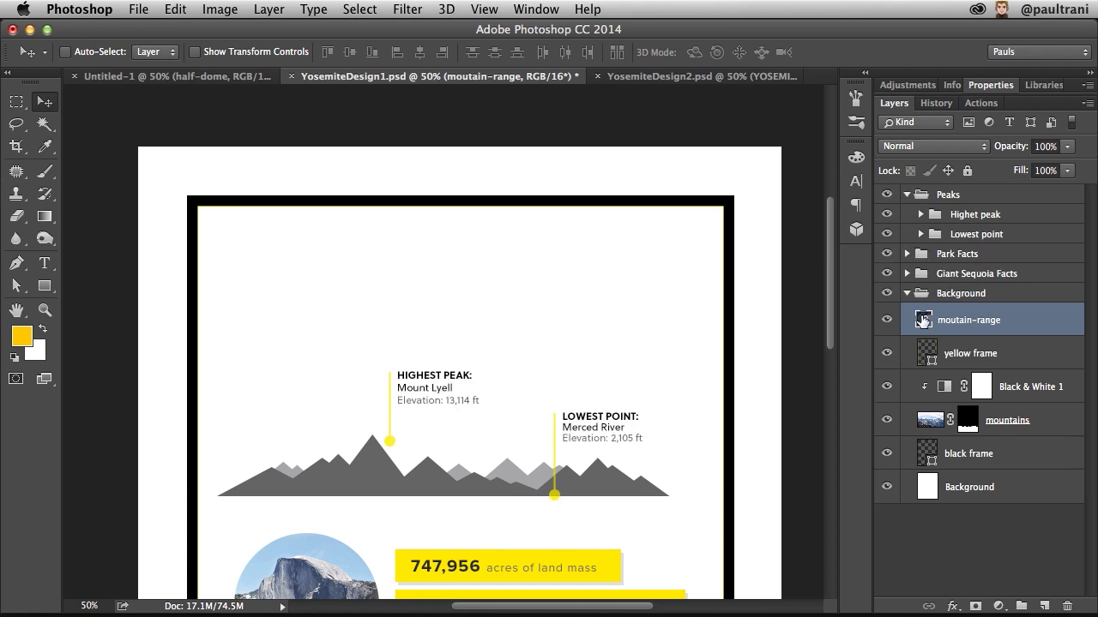
{"action": "left_click_drag", "start_coordinate": [924, 320], "coordinate": [933, 199]}
{"action": "left_click_drag", "start_coordinate": [395, 476], "coordinate": [415, 482]}
{"action": "scroll", "coordinate": [417, 493], "scroll_direction": "down", "scroll_amount": 4}
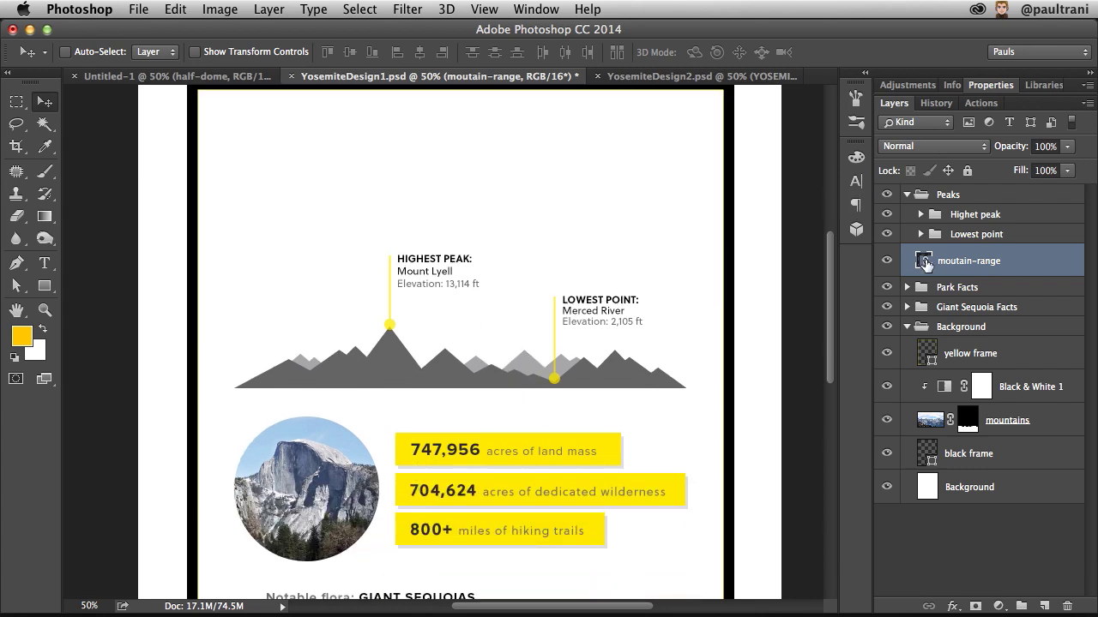
{"action": "double_click", "coordinate": [925, 261]}
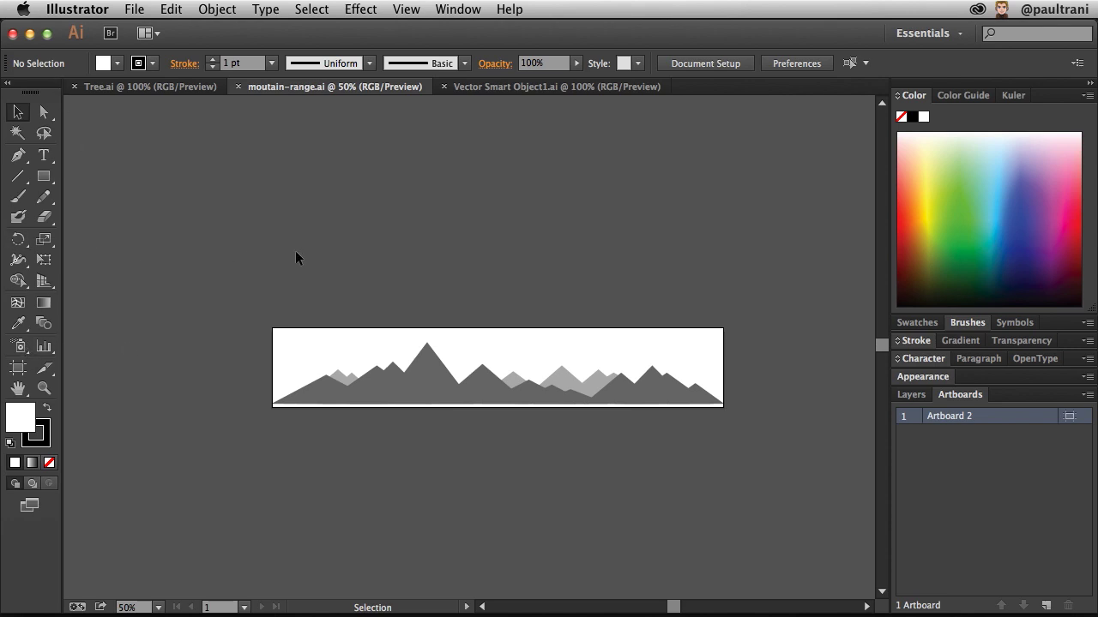
Open the Tree.ai artwork from the Creative Cloud assets in Illustrator.
{"action": "left_click", "coordinate": [975, 12]}
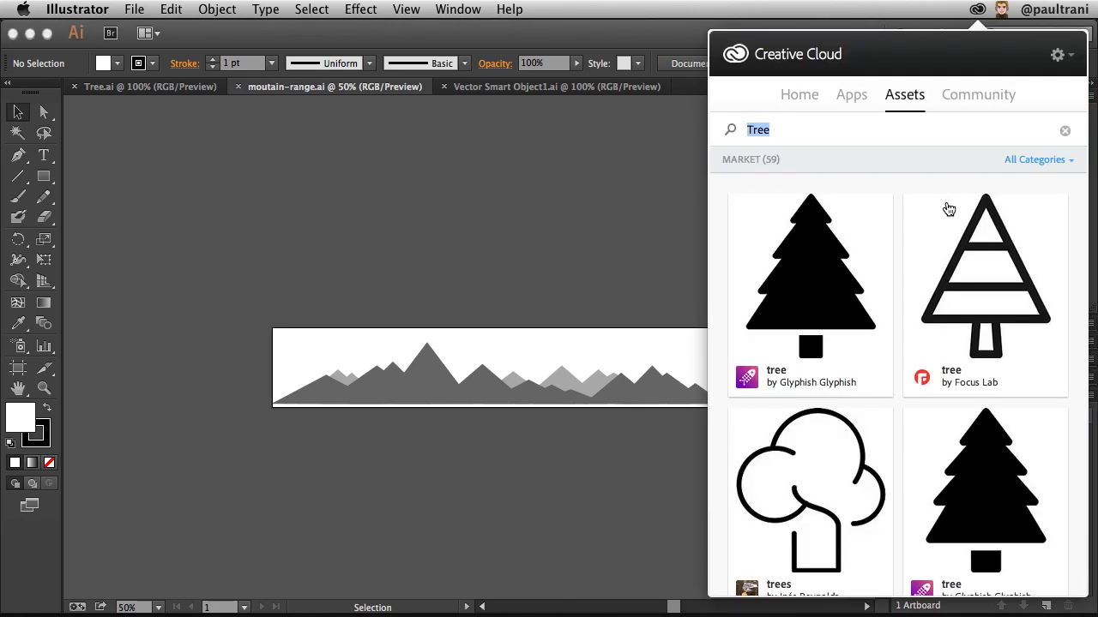
{"action": "scroll", "coordinate": [948, 209], "scroll_direction": "down", "scroll_amount": 15}
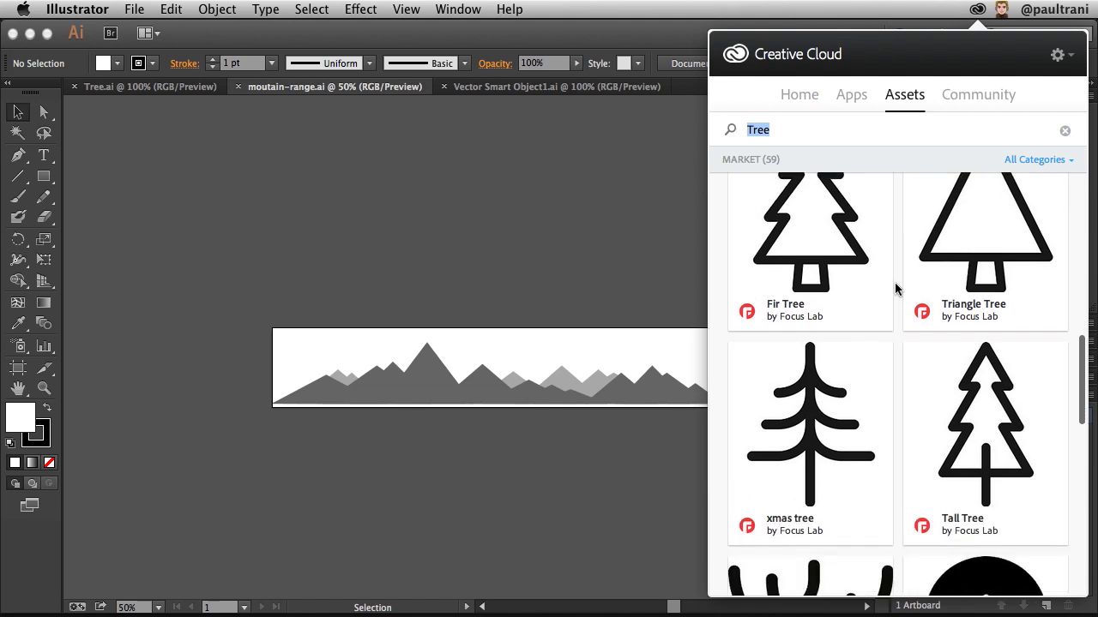
{"action": "scroll", "coordinate": [897, 289], "scroll_direction": "up", "scroll_amount": 5}
{"action": "scroll", "coordinate": [897, 289], "scroll_direction": "down", "scroll_amount": 6}
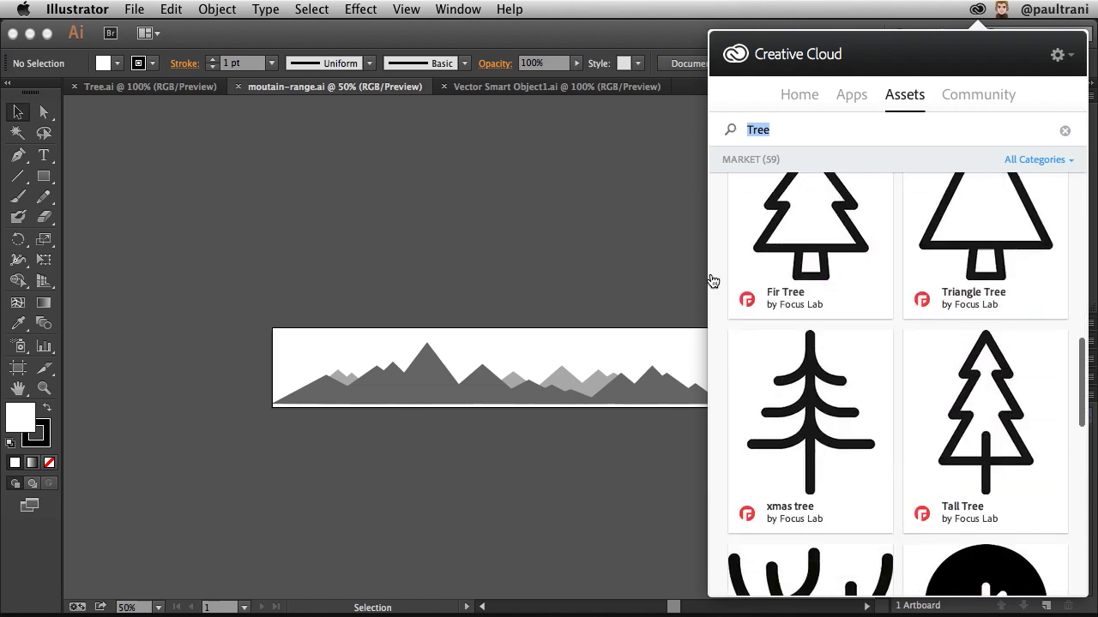
{"action": "left_click", "coordinate": [110, 87]}
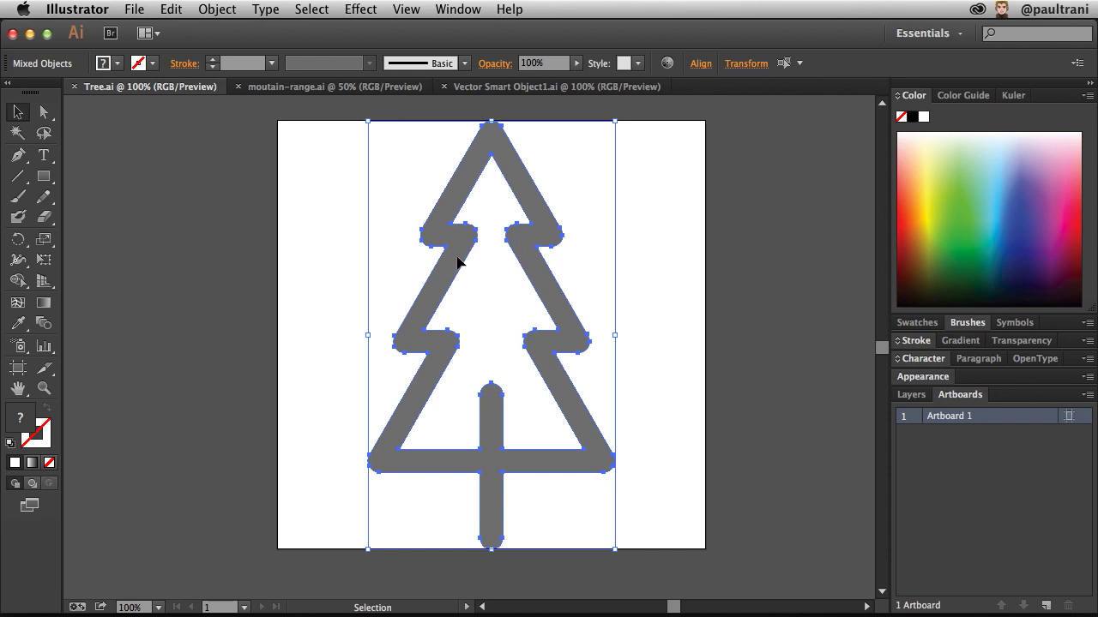
Copy the tree artwork and paste it into the Photoshop poster.
{"action": "left_click", "coordinate": [151, 8]}
{"action": "mouse_move", "coordinate": [171, 9]}
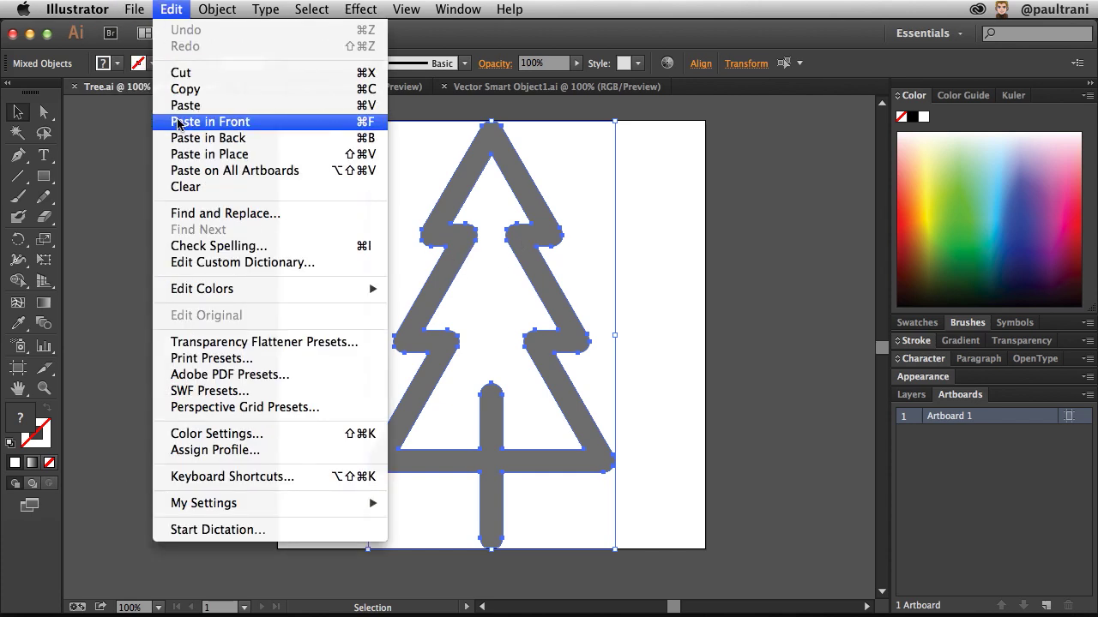
{"action": "left_click", "coordinate": [208, 91]}
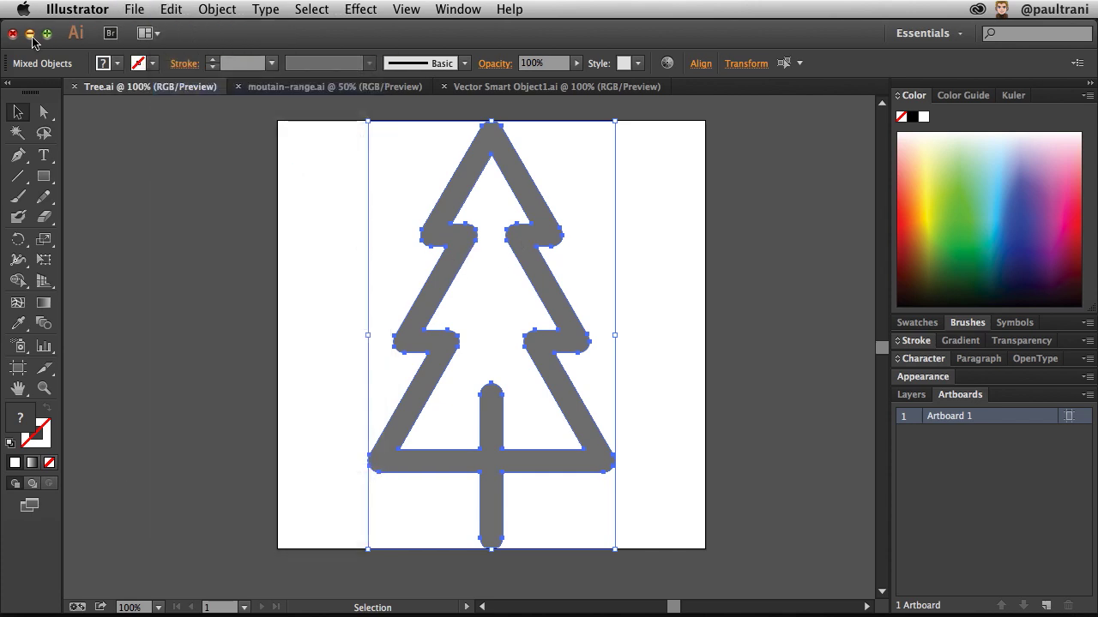
{"action": "left_click", "coordinate": [29, 33]}
{"action": "left_click", "coordinate": [154, 215]}
{"action": "key", "text": "super+v"}
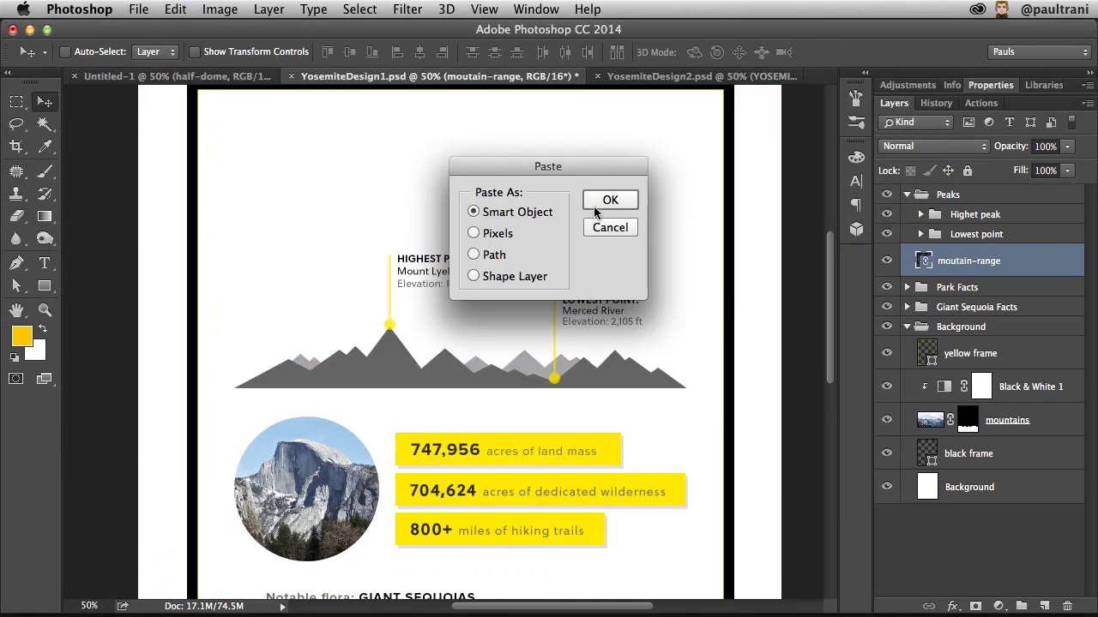
Paste the tree as a smart object, shrunk to 30% beside the Giant Sequoias line.
{"action": "left_click", "coordinate": [610, 201]}
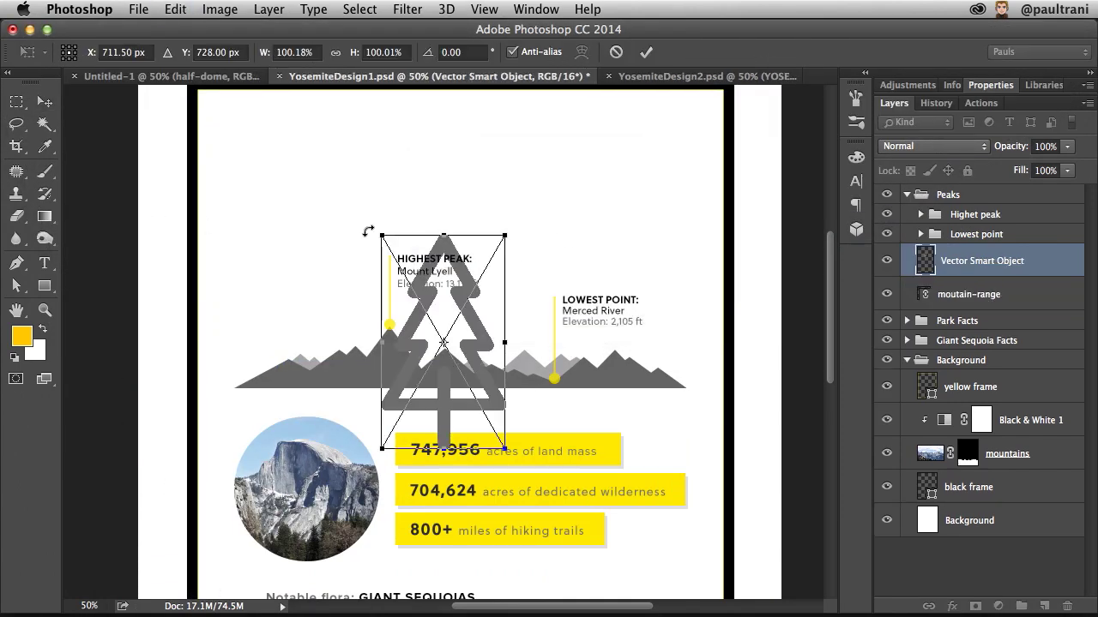
{"action": "scroll", "coordinate": [366, 233], "scroll_direction": "down", "scroll_amount": 5}
{"action": "left_click_drag", "start_coordinate": [410, 135], "coordinate": [652, 356]}
{"action": "left_click_drag", "start_coordinate": [636, 224], "coordinate": [621, 428]}
{"action": "key", "text": "Return"}
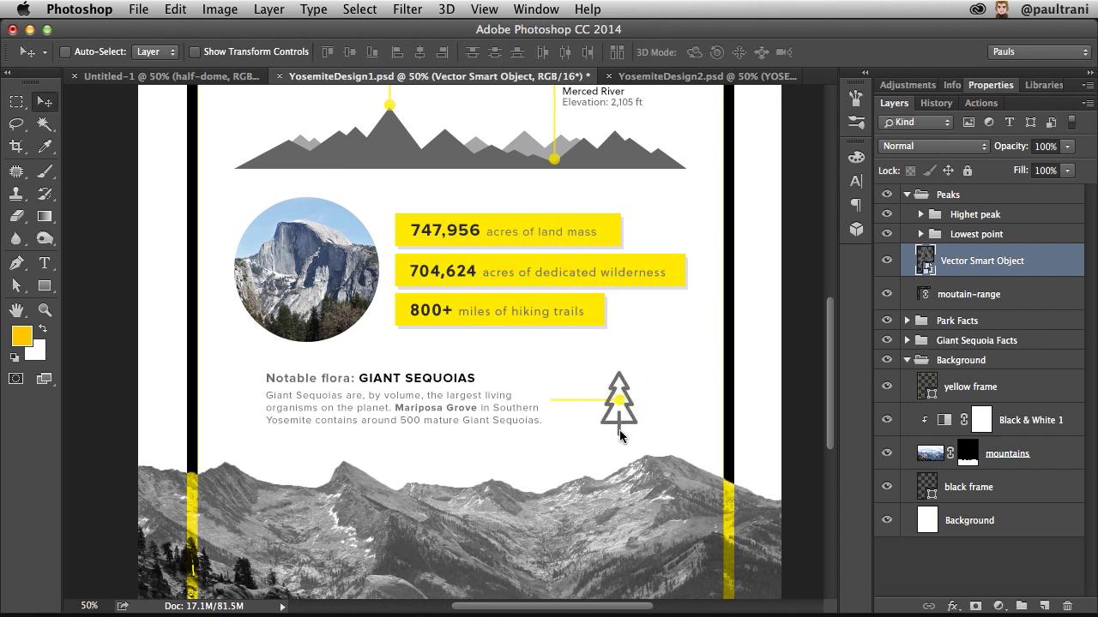
Move the tree layer into Giant Sequoia Facts and collapse the Background group.
{"action": "left_click_drag", "start_coordinate": [922, 257], "coordinate": [925, 344]}
{"action": "left_click", "coordinate": [912, 326]}
{"action": "scroll", "coordinate": [382, 275], "scroll_direction": "up", "scroll_amount": 6}
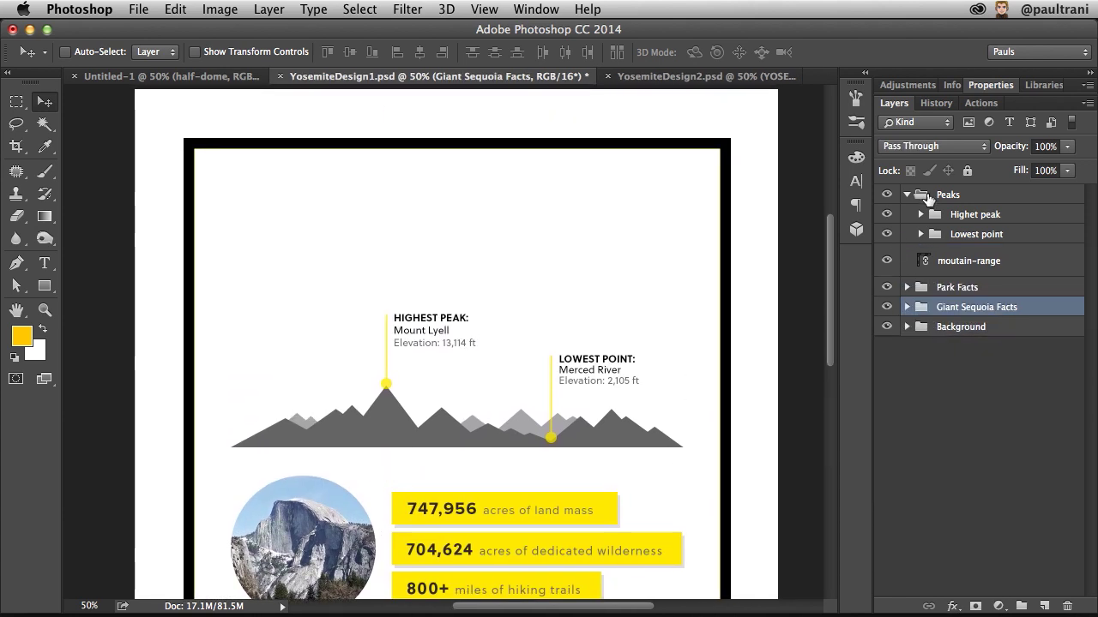
{"action": "left_click", "coordinate": [929, 199]}
Create a new group above Peaks and name it Title.
{"action": "left_click", "coordinate": [1021, 607]}
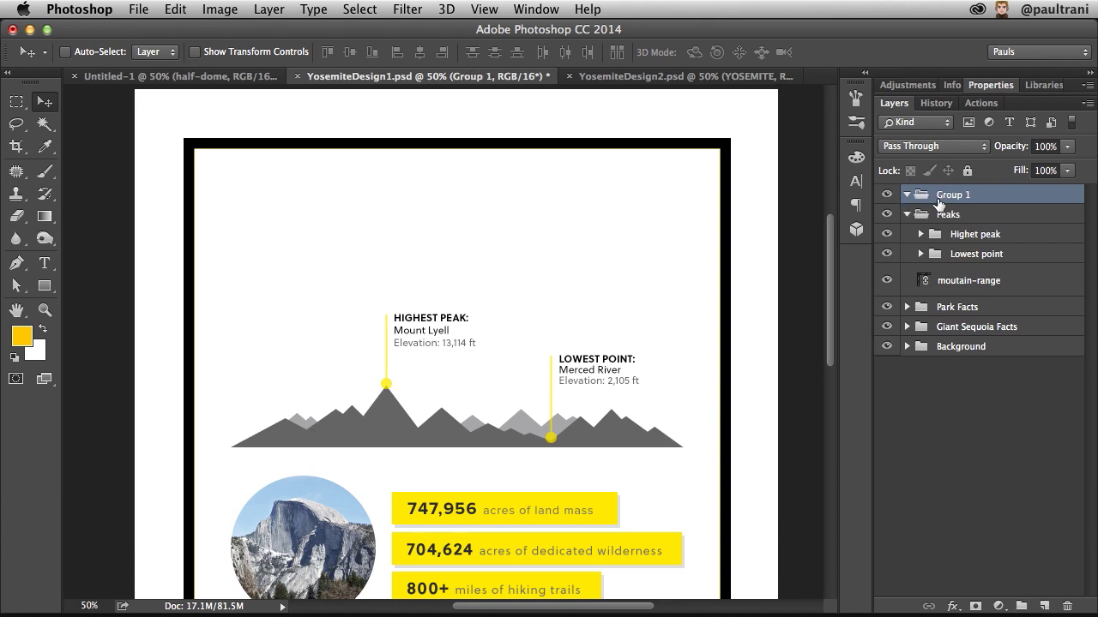
{"action": "double_click", "coordinate": [951, 195]}
{"action": "type", "text": "Title"}
{"action": "key", "text": "Return"}
Add a black 'Yosemite' title at about 175 pt, centred near the top of the page.
{"action": "left_click", "coordinate": [44, 263]}
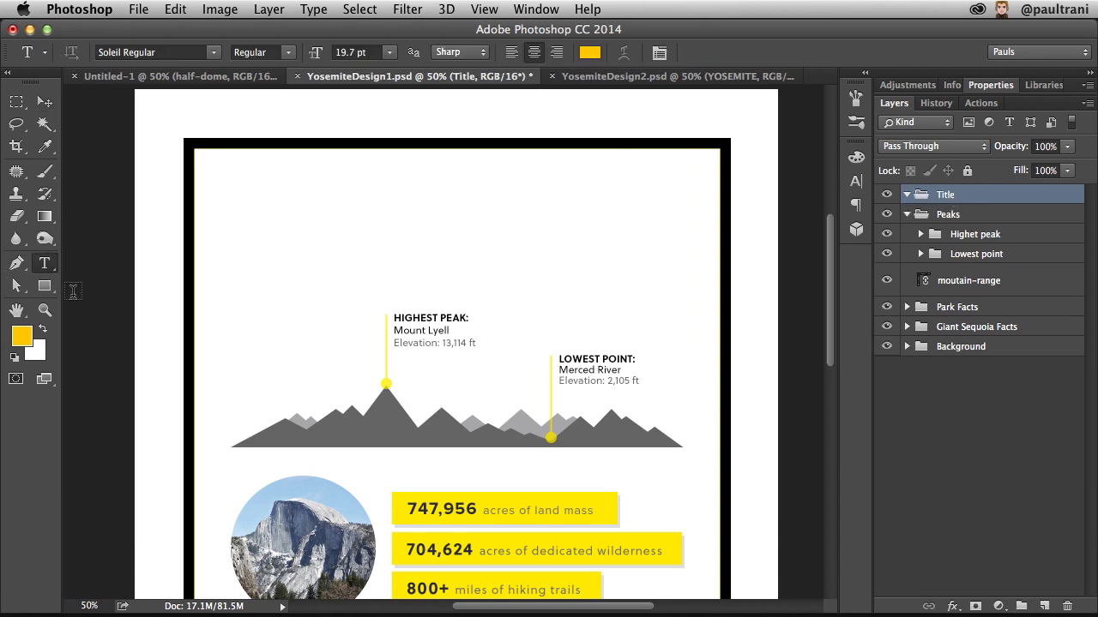
{"action": "left_click", "coordinate": [11, 359]}
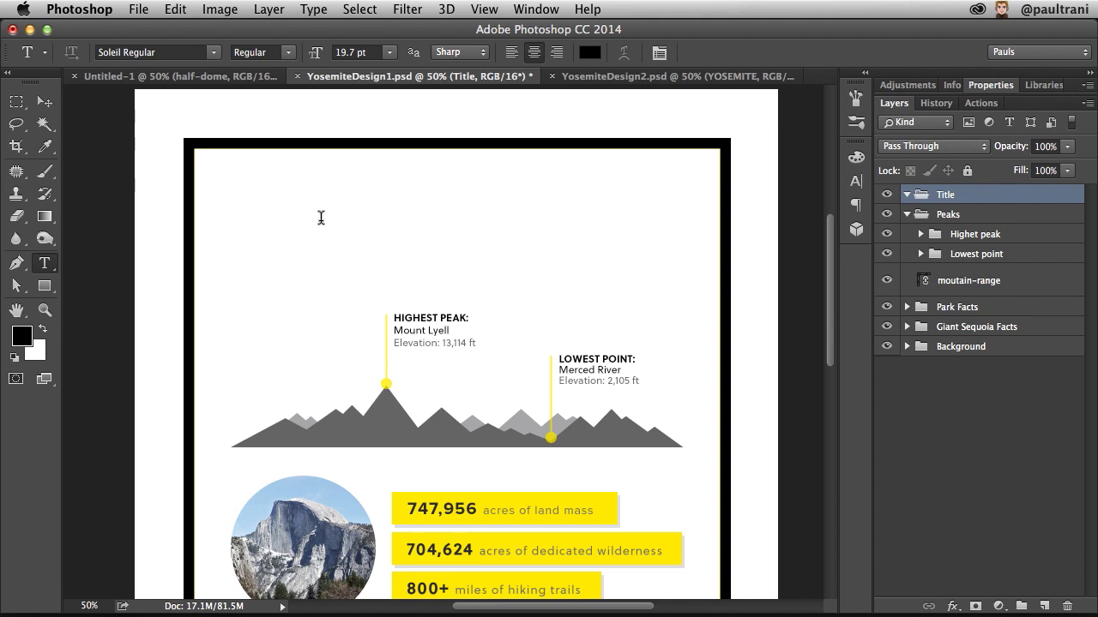
{"action": "left_click", "coordinate": [320, 217]}
{"action": "type", "text": "Yosem"}
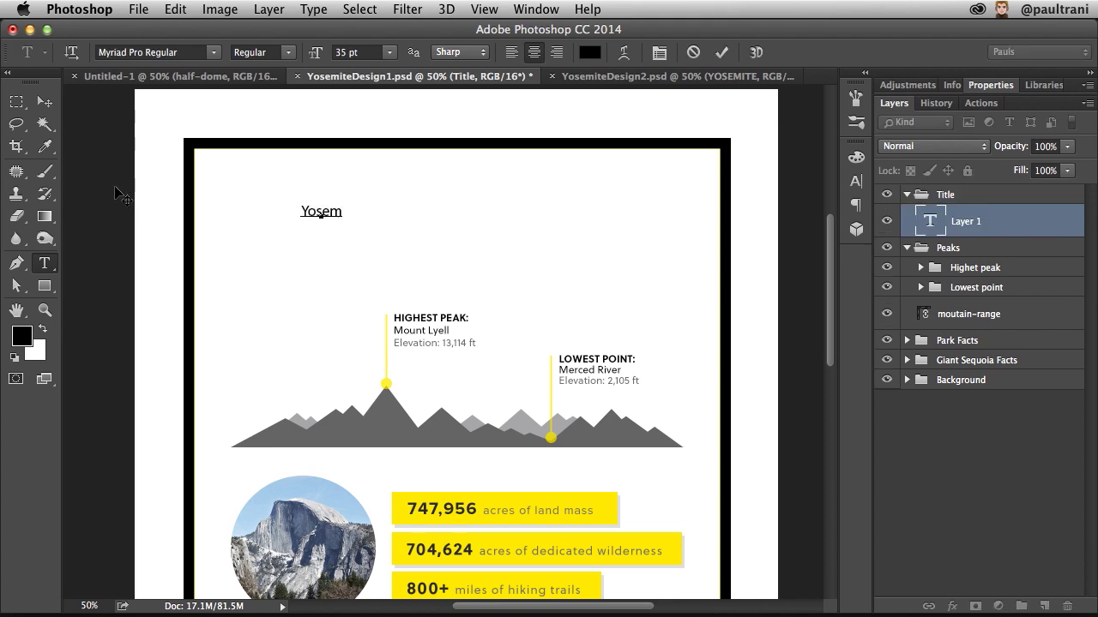
{"action": "type", "text": "ite"}
{"action": "key", "text": "super+a"}
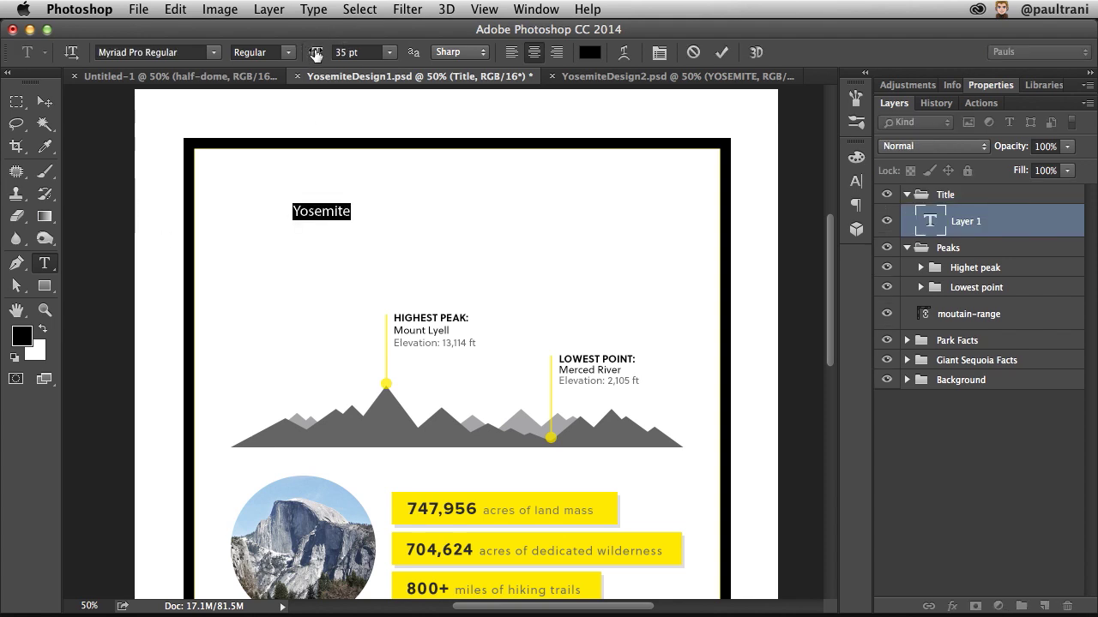
{"action": "left_click_drag", "start_coordinate": [316, 54], "coordinate": [444, 73]}
{"action": "left_click", "coordinate": [45, 101]}
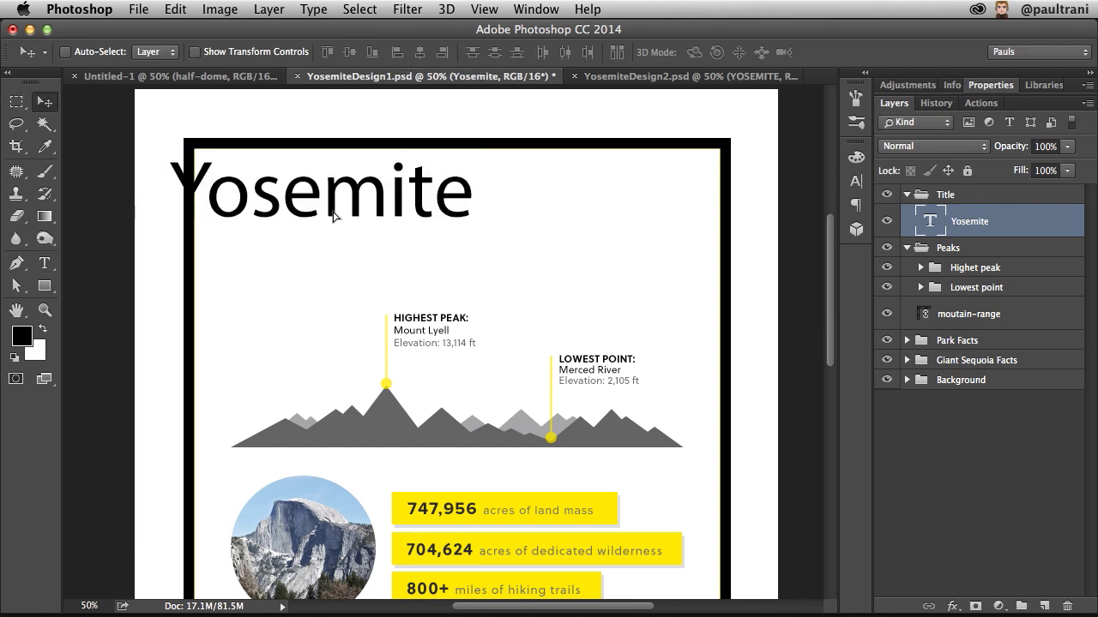
{"action": "left_click_drag", "start_coordinate": [332, 216], "coordinate": [467, 246]}
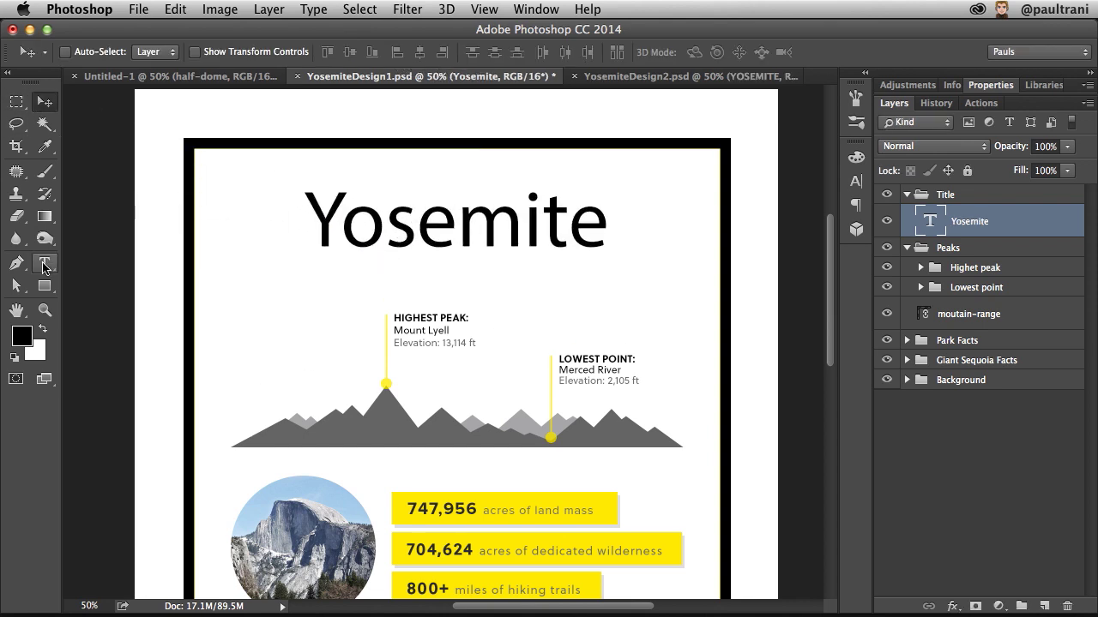
With the Type tool active, open the font family list for the Yosemite title.
{"action": "left_click", "coordinate": [43, 268]}
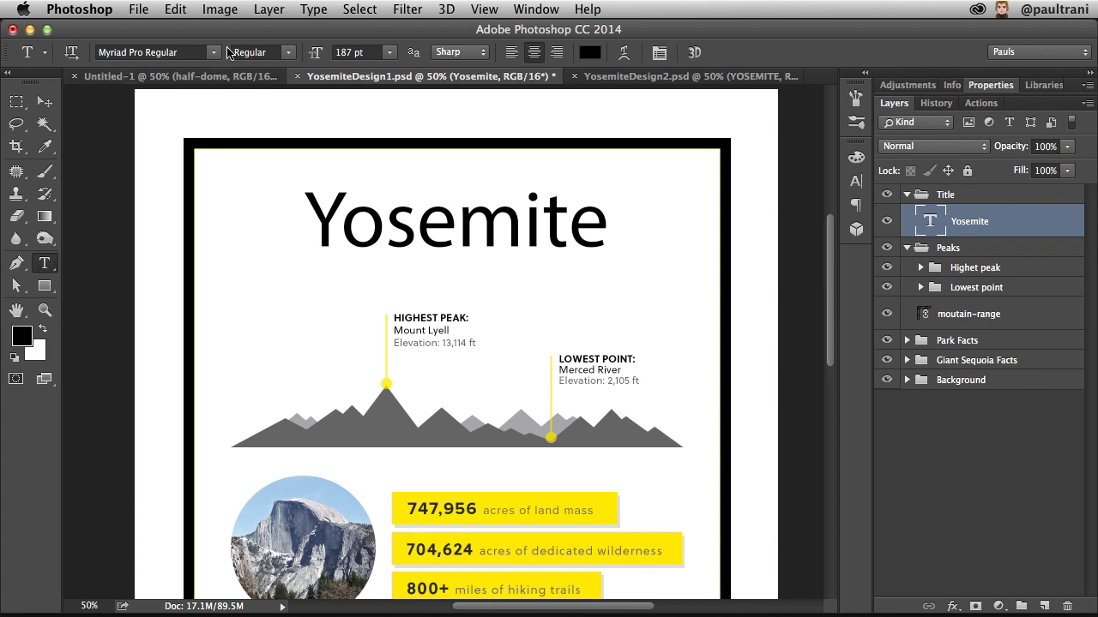
{"action": "left_click_drag", "start_coordinate": [235, 103], "coordinate": [329, 103]}
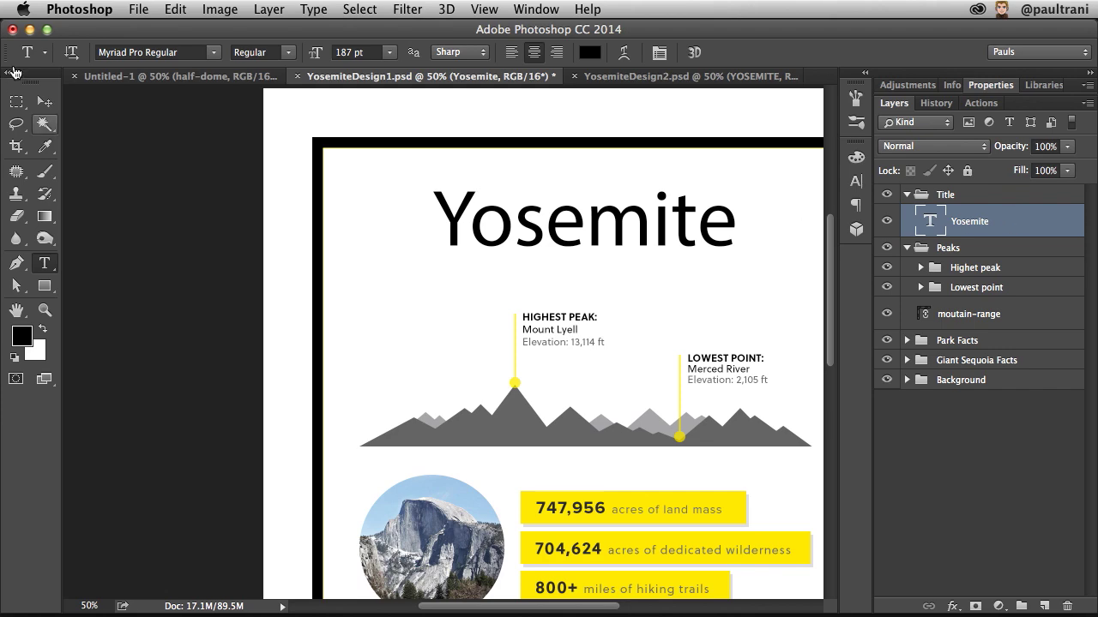
{"action": "left_click", "coordinate": [215, 52]}
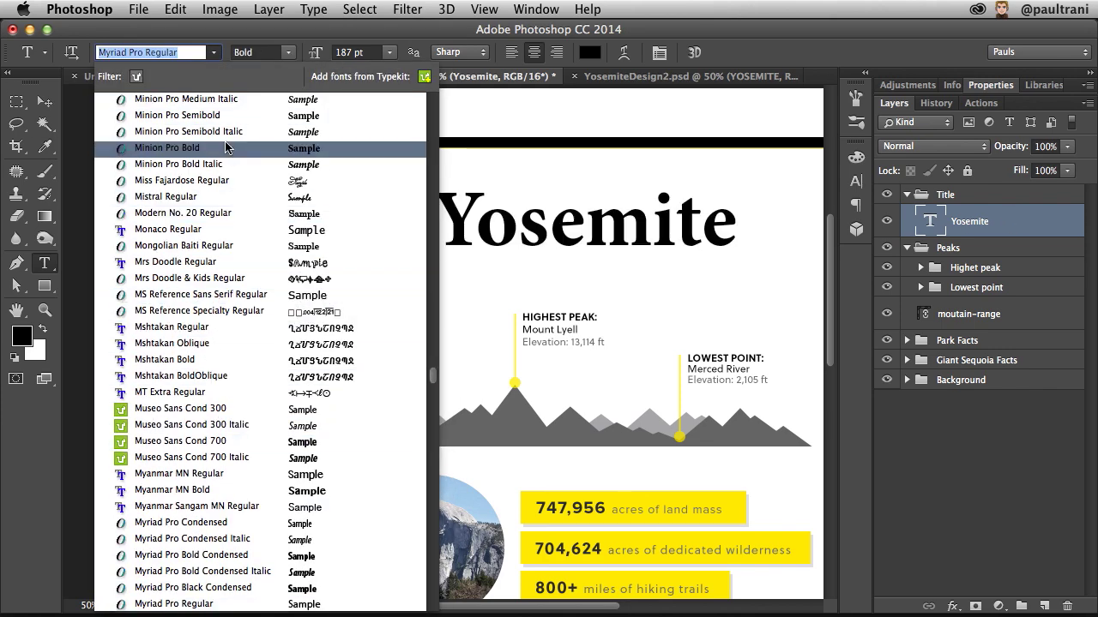
{"action": "scroll", "coordinate": [214, 197], "scroll_direction": "up", "scroll_amount": 10}
{"action": "scroll", "coordinate": [202, 292], "scroll_direction": "up", "scroll_amount": 5}
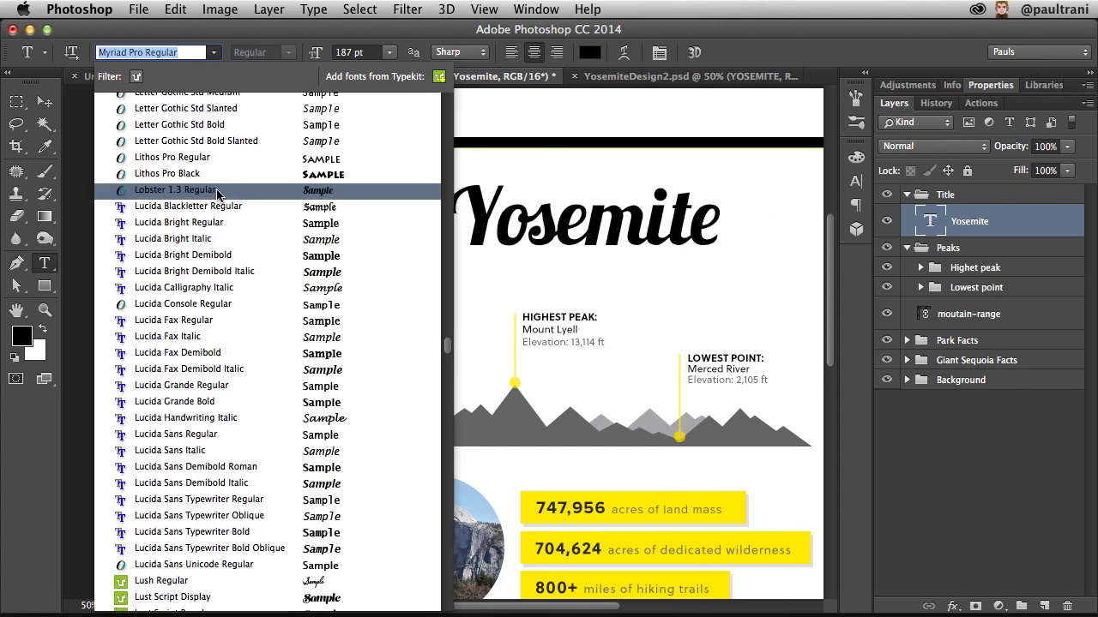
{"action": "scroll", "coordinate": [215, 251], "scroll_direction": "up", "scroll_amount": 4}
{"action": "scroll", "coordinate": [189, 189], "scroll_direction": "up", "scroll_amount": 5}
Filter the font list to Typekit fonts and browse more fonts on Typekit.
{"action": "left_click", "coordinate": [137, 77]}
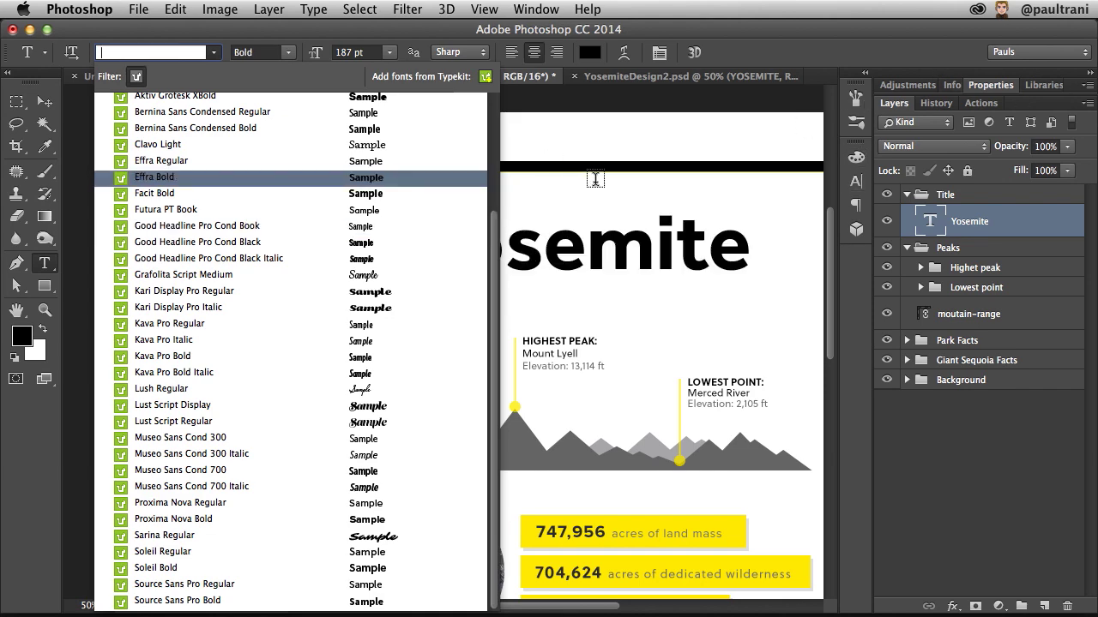
{"action": "key", "text": "Escape"}
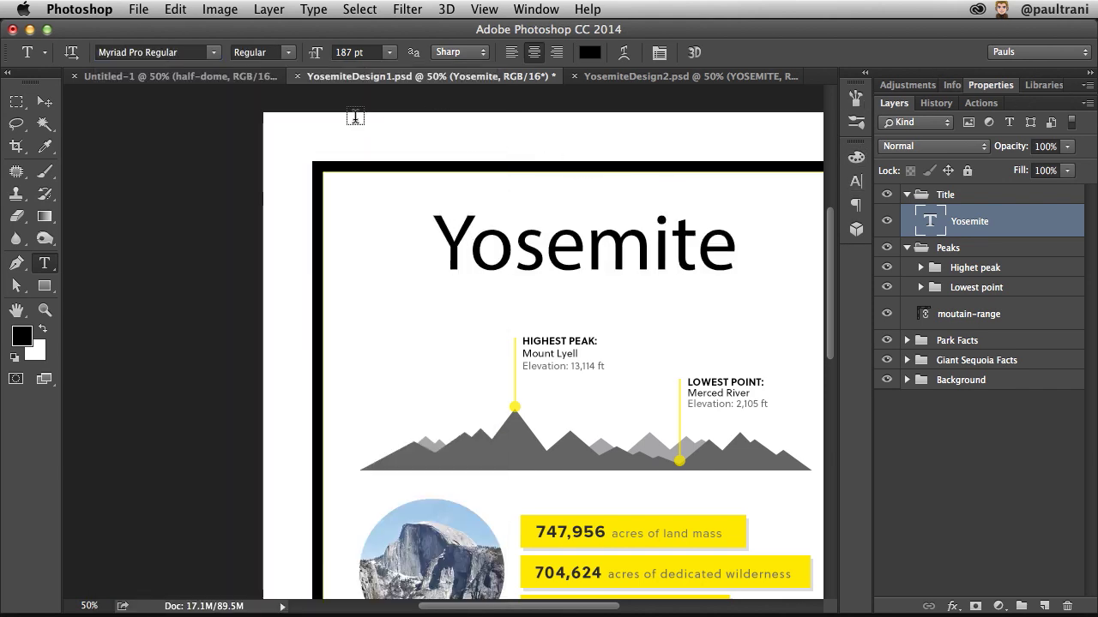
{"action": "left_click", "coordinate": [213, 52]}
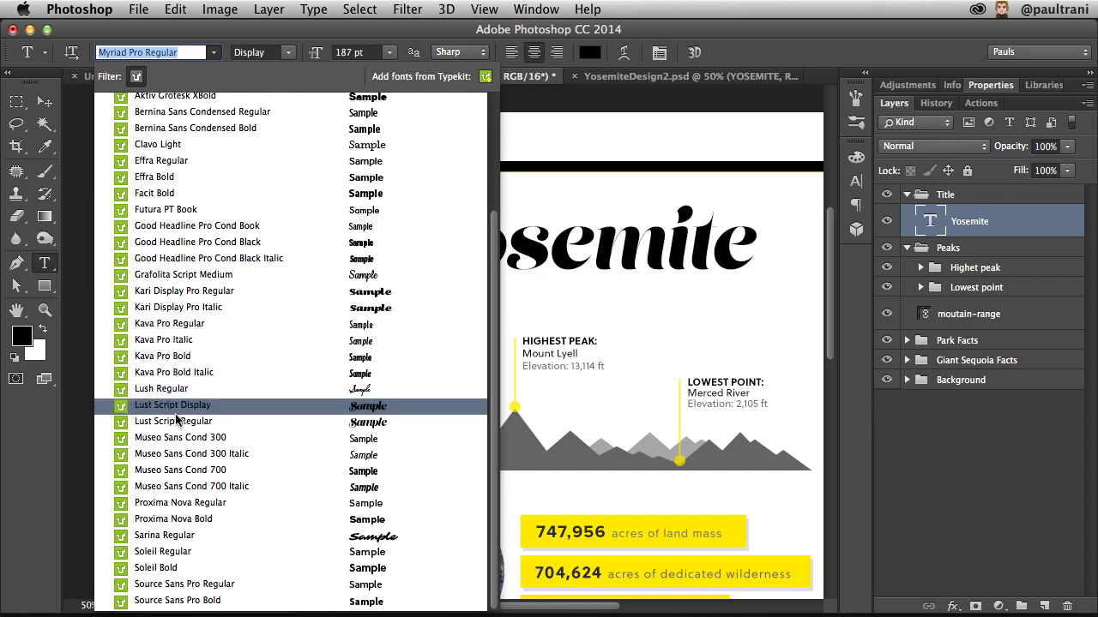
{"action": "left_click", "coordinate": [484, 76]}
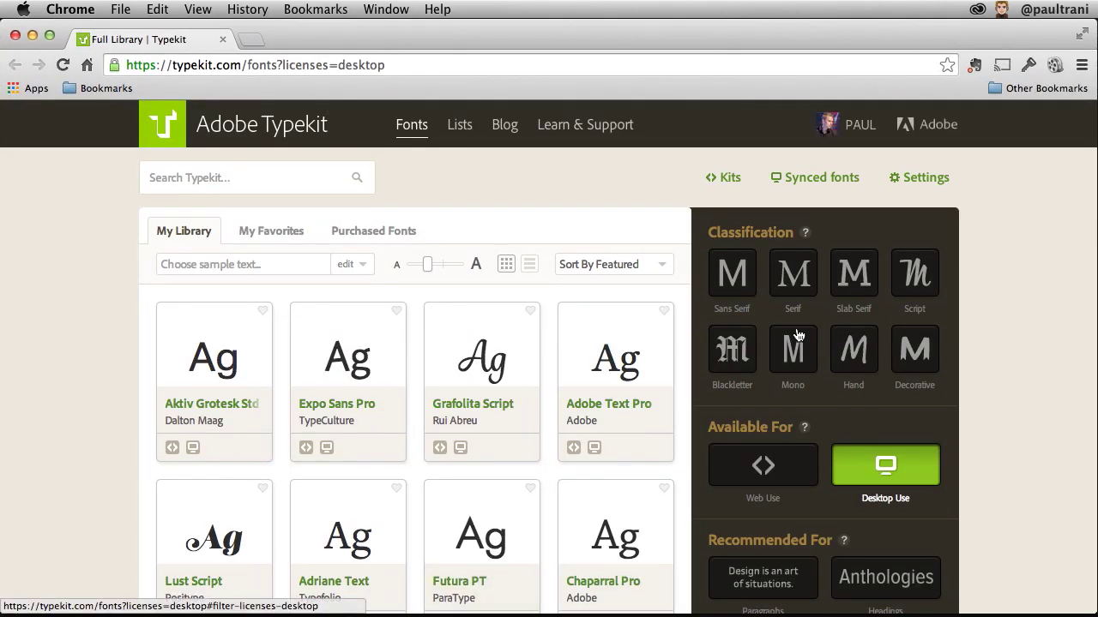
Filter Typekit to heavy and regular sans-serif fonts, then sync the Fira Sans family.
{"action": "left_click", "coordinate": [727, 266]}
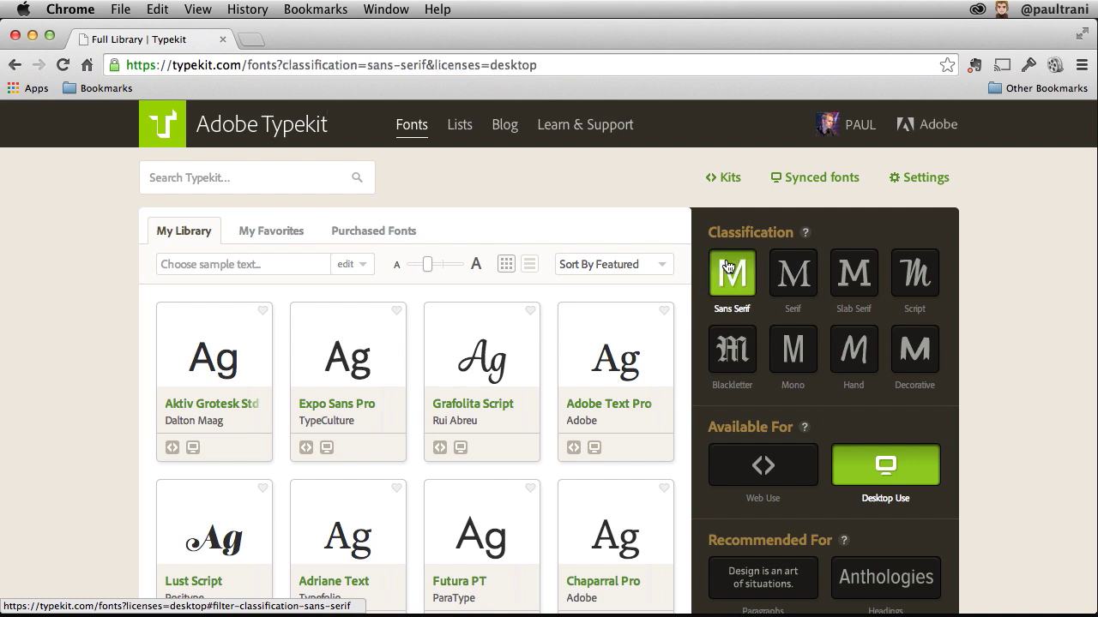
{"action": "scroll", "coordinate": [703, 403], "scroll_direction": "down", "scroll_amount": 5}
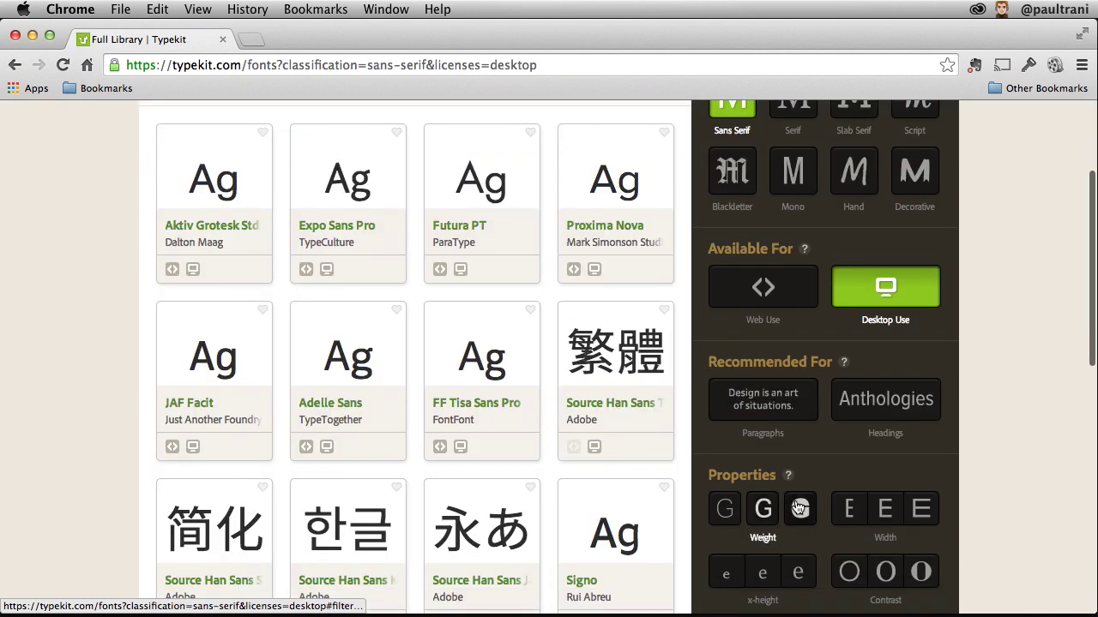
{"action": "left_click", "coordinate": [799, 508]}
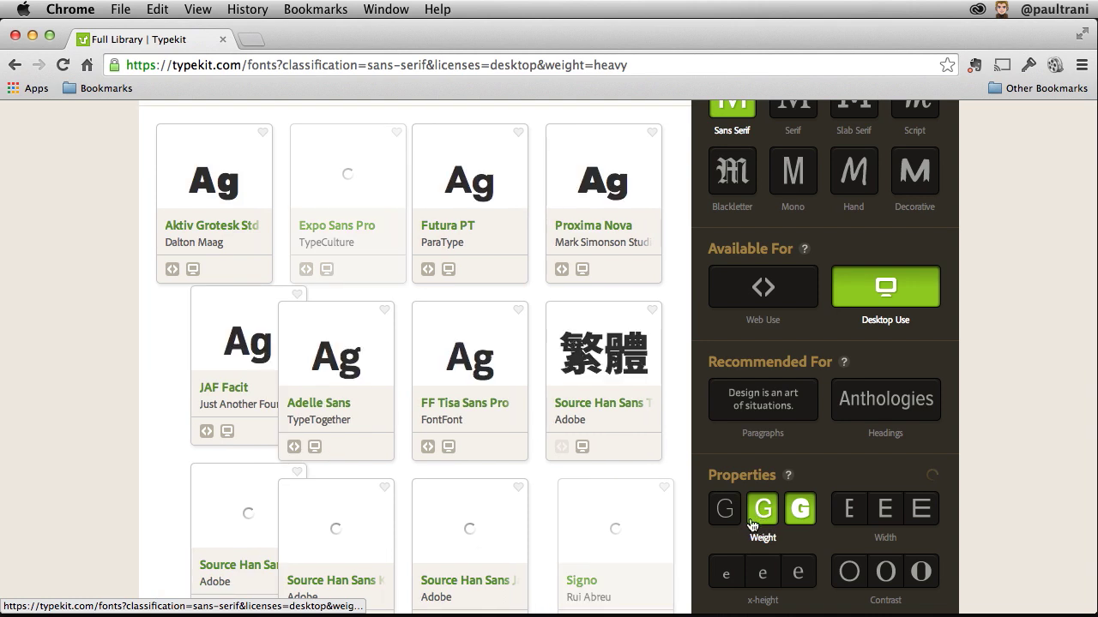
{"action": "left_click", "coordinate": [763, 515]}
{"action": "scroll", "coordinate": [79, 285], "scroll_direction": "down", "scroll_amount": 1}
{"action": "scroll", "coordinate": [79, 292], "scroll_direction": "down", "scroll_amount": 8}
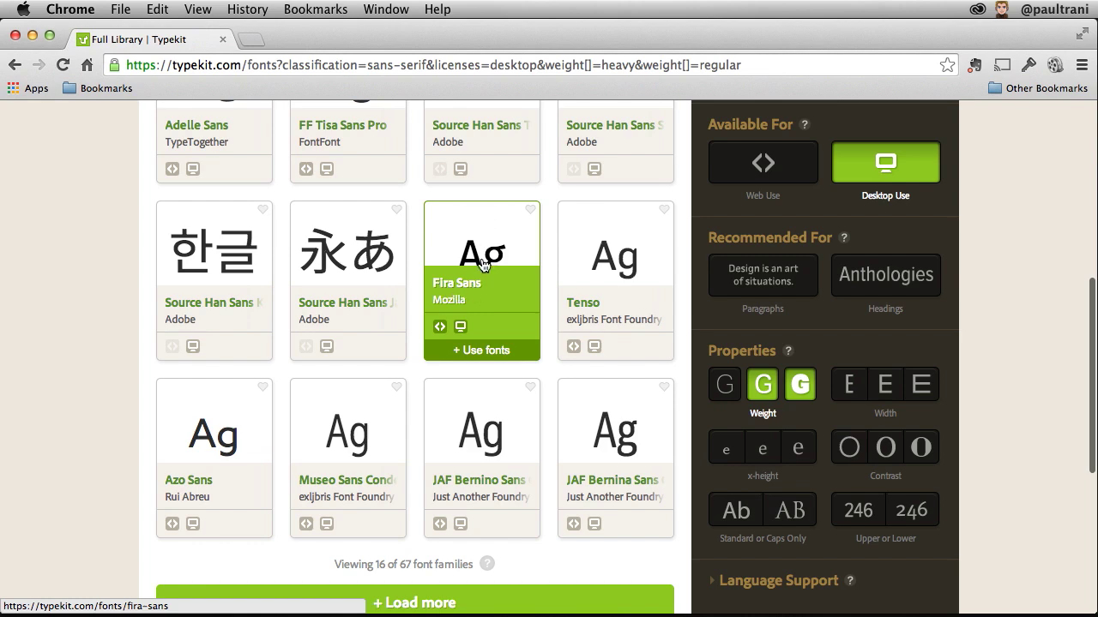
{"action": "left_click", "coordinate": [498, 352]}
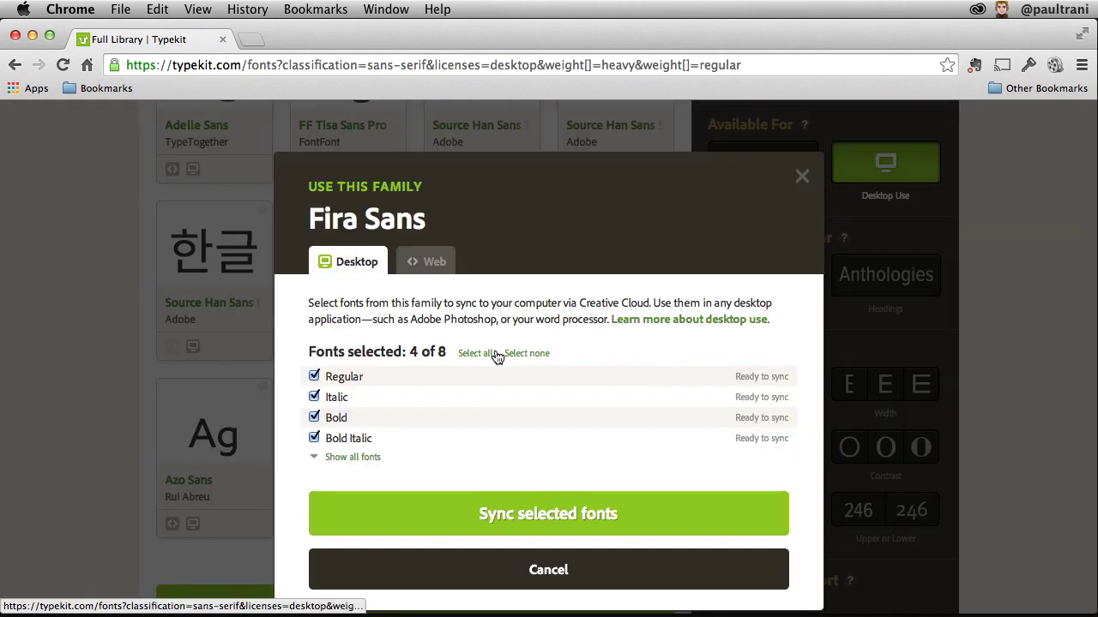
{"action": "left_click", "coordinate": [506, 510]}
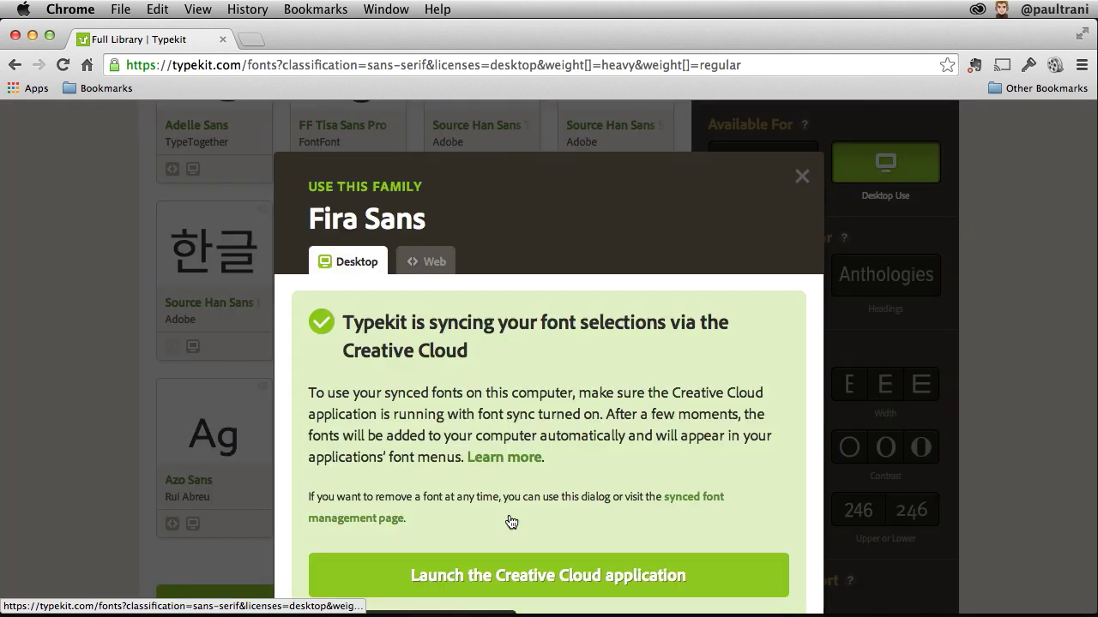
Verify Fira Sans is listed as synced in Creative Cloud Fonts, then close the panel and hide Chrome.
{"action": "left_click", "coordinate": [977, 10]}
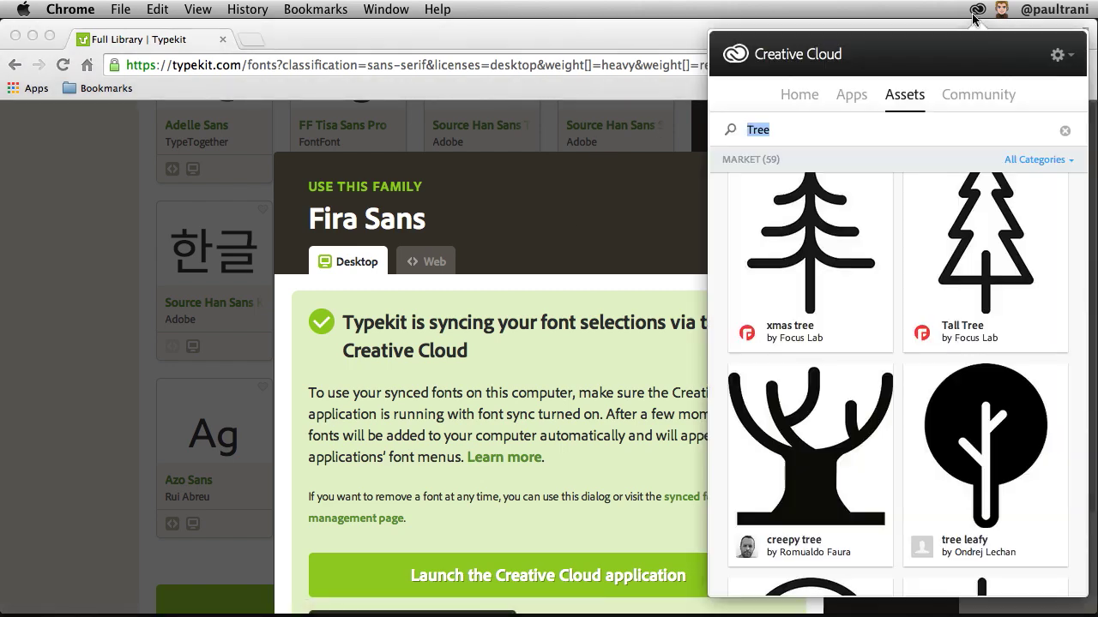
{"action": "left_click", "coordinate": [1064, 134]}
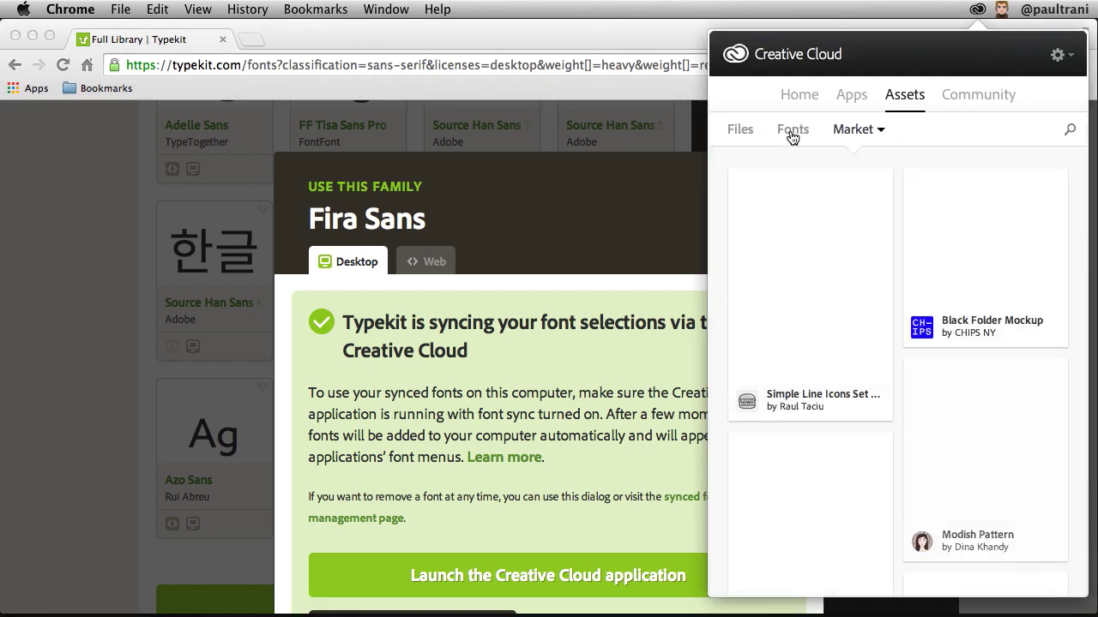
{"action": "left_click", "coordinate": [792, 133]}
{"action": "scroll", "coordinate": [793, 274], "scroll_direction": "down", "scroll_amount": 8}
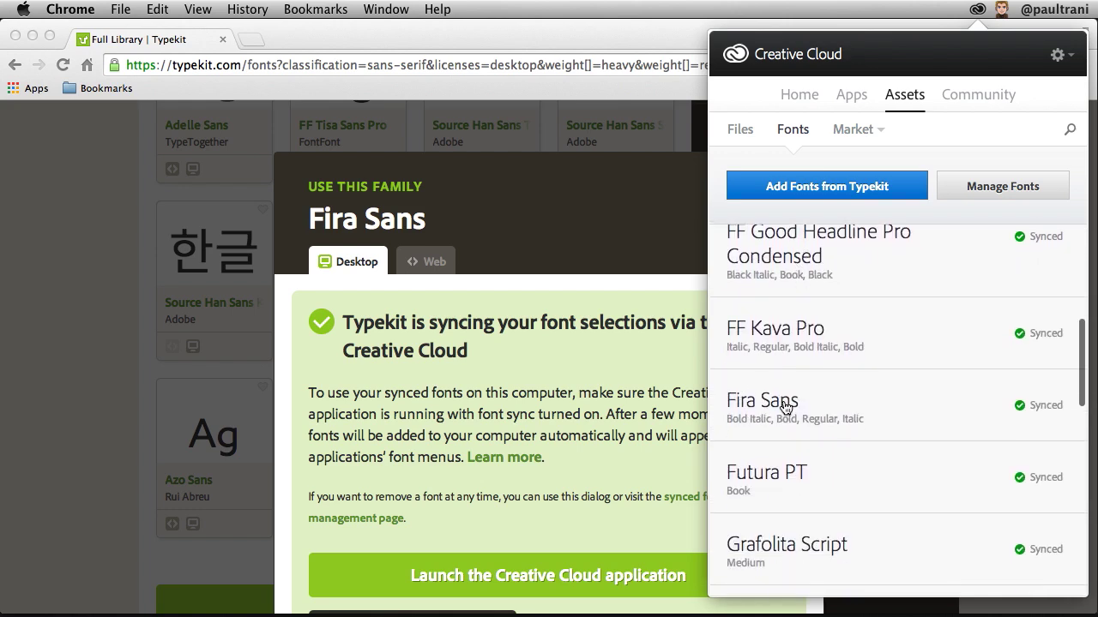
{"action": "left_click", "coordinate": [91, 203]}
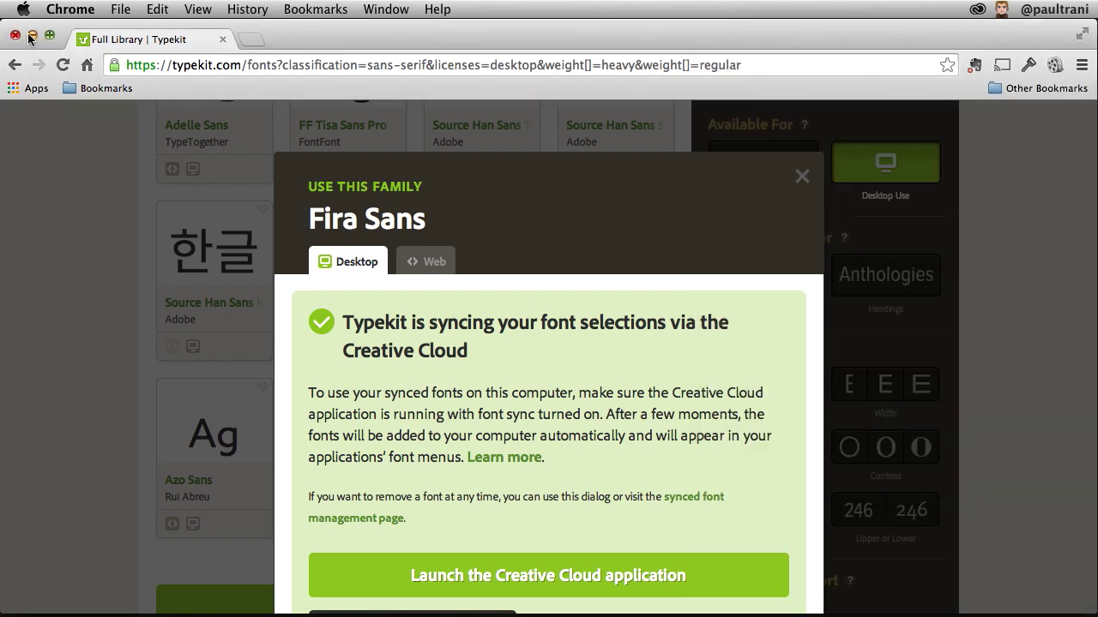
{"action": "left_click", "coordinate": [31, 36]}
Change the Yosemite title's font to Soleil Regular from the Typekit-filtered font list.
{"action": "left_click", "coordinate": [553, 248]}
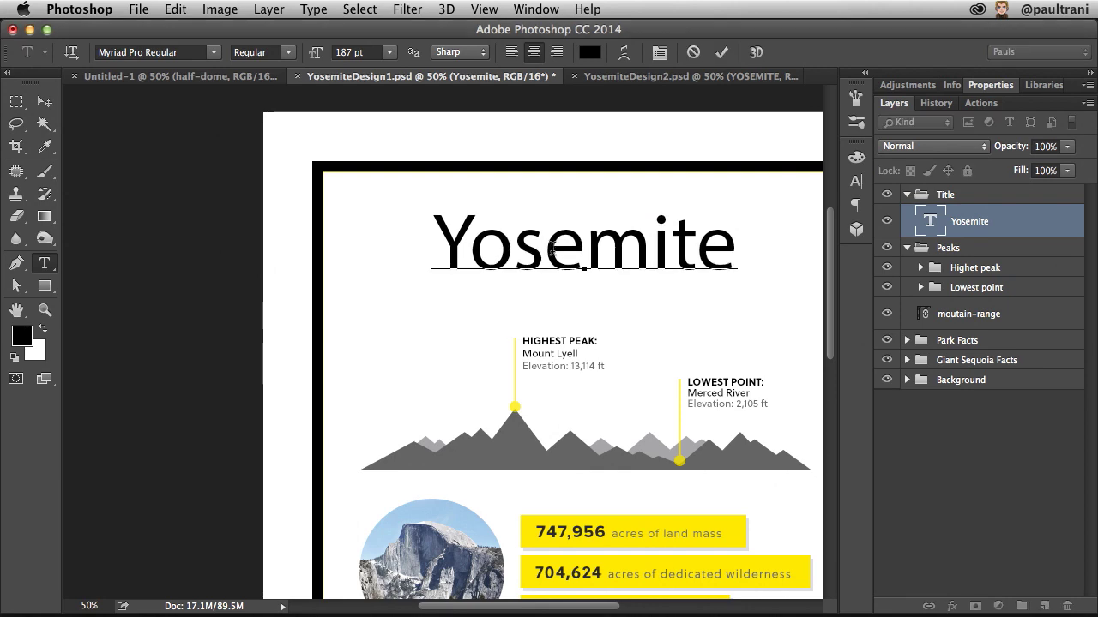
{"action": "key", "text": "super+a"}
{"action": "left_click", "coordinate": [214, 52]}
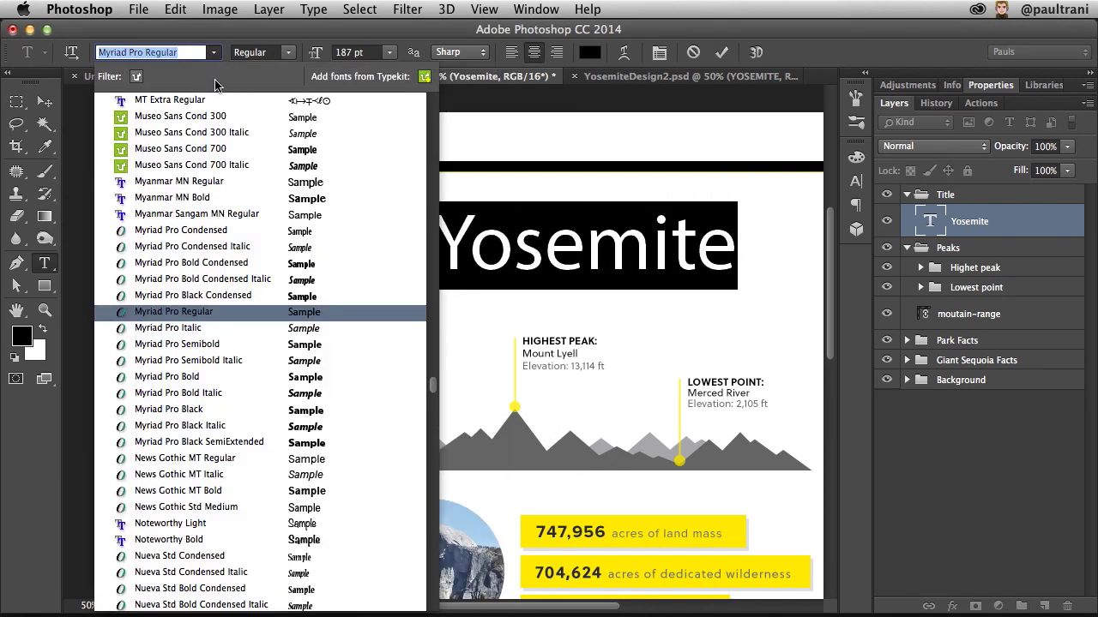
{"action": "left_click", "coordinate": [136, 76]}
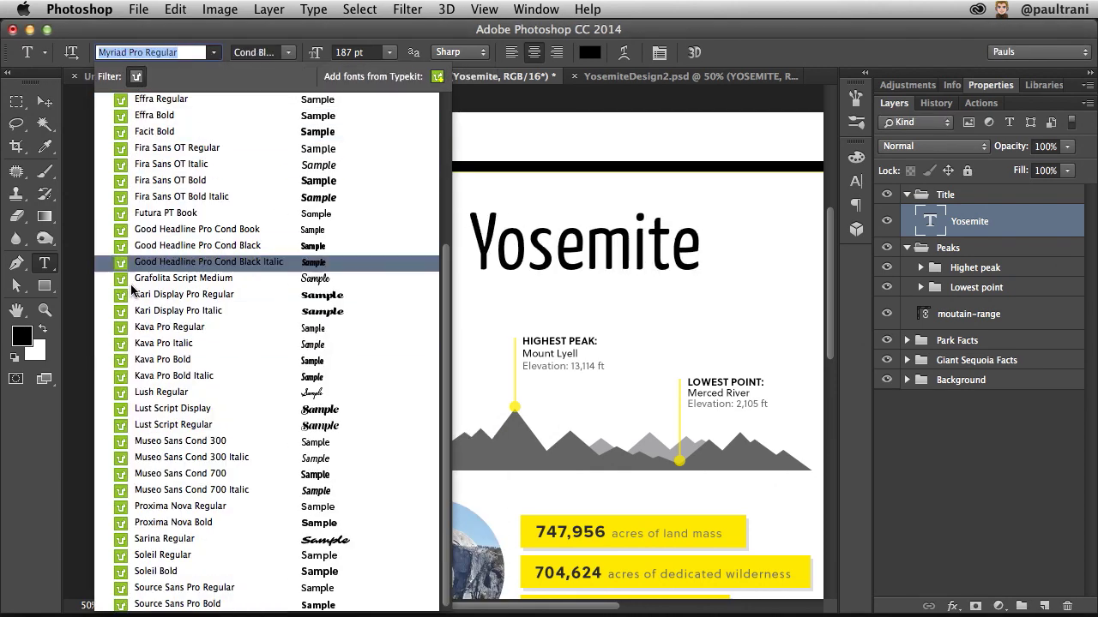
{"action": "scroll", "coordinate": [126, 260], "scroll_direction": "up", "scroll_amount": 3}
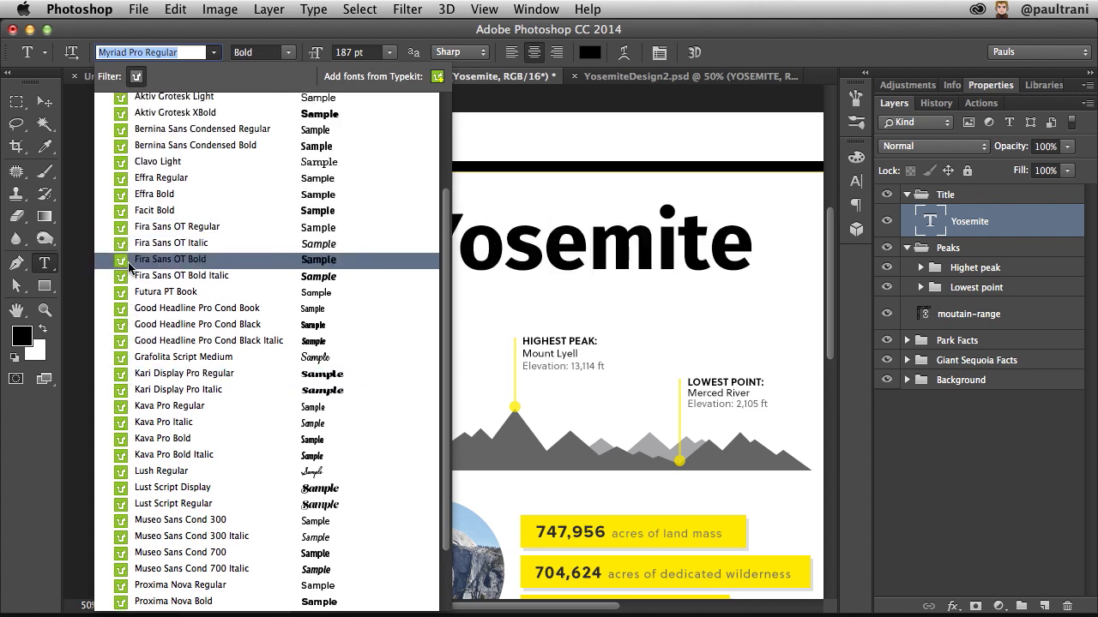
{"action": "scroll", "coordinate": [129, 268], "scroll_direction": "down", "scroll_amount": 2}
{"action": "left_click", "coordinate": [172, 554]}
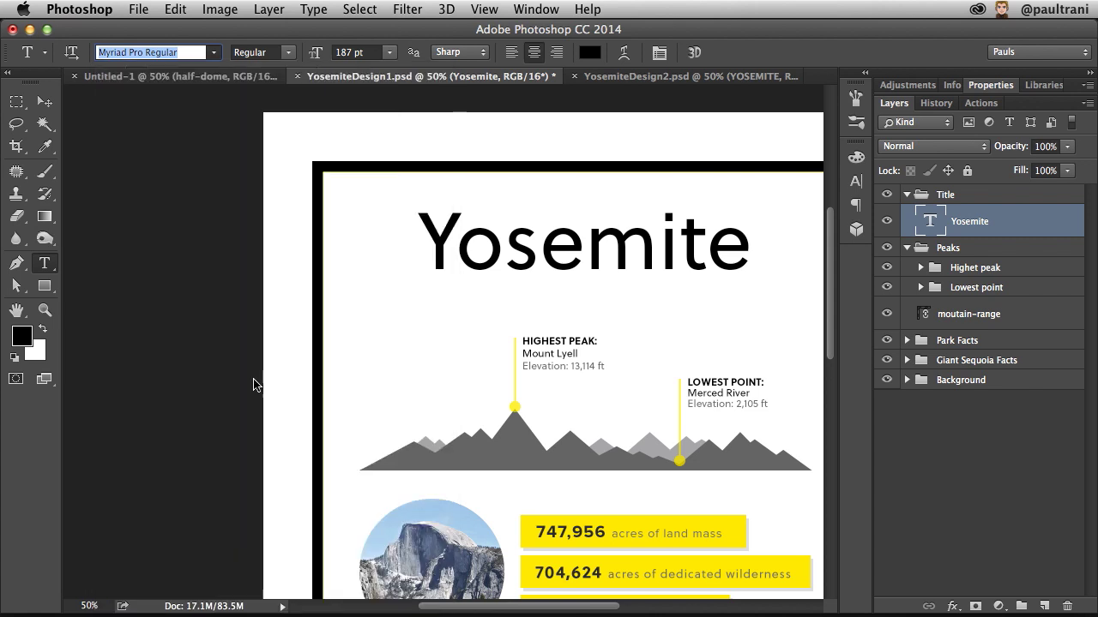
Make the title All Caps with wide letter tracking at 153 pt.
{"action": "left_click", "coordinate": [856, 182]}
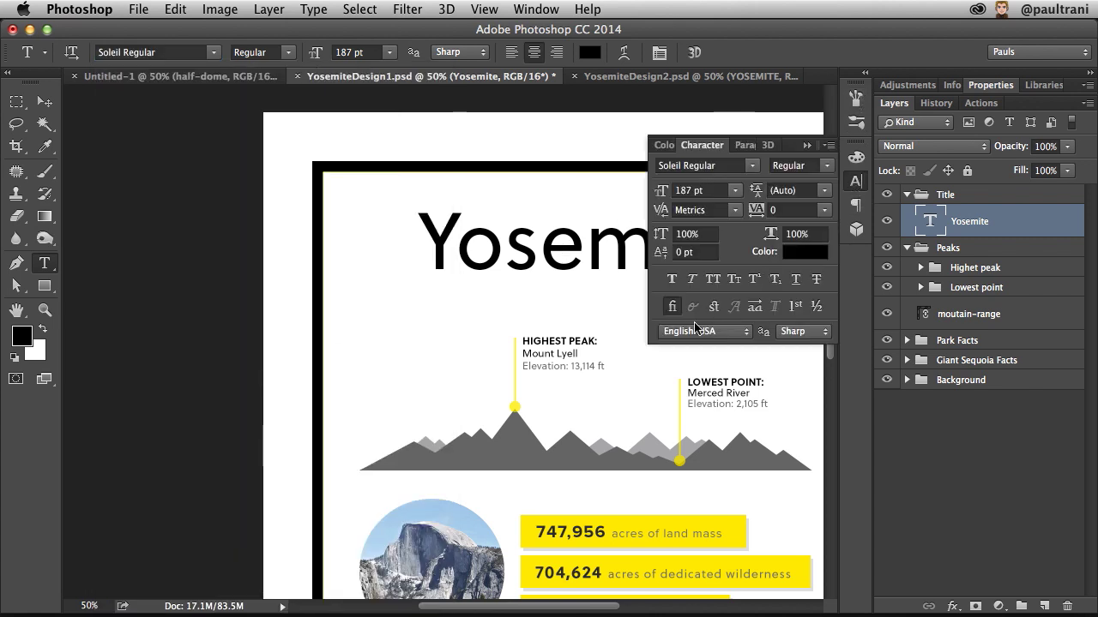
{"action": "left_click", "coordinate": [712, 279]}
{"action": "left_click_drag", "start_coordinate": [753, 211], "coordinate": [729, 217]}
{"action": "left_click_drag", "start_coordinate": [653, 195], "coordinate": [638, 198]}
{"action": "left_click", "coordinate": [807, 145]}
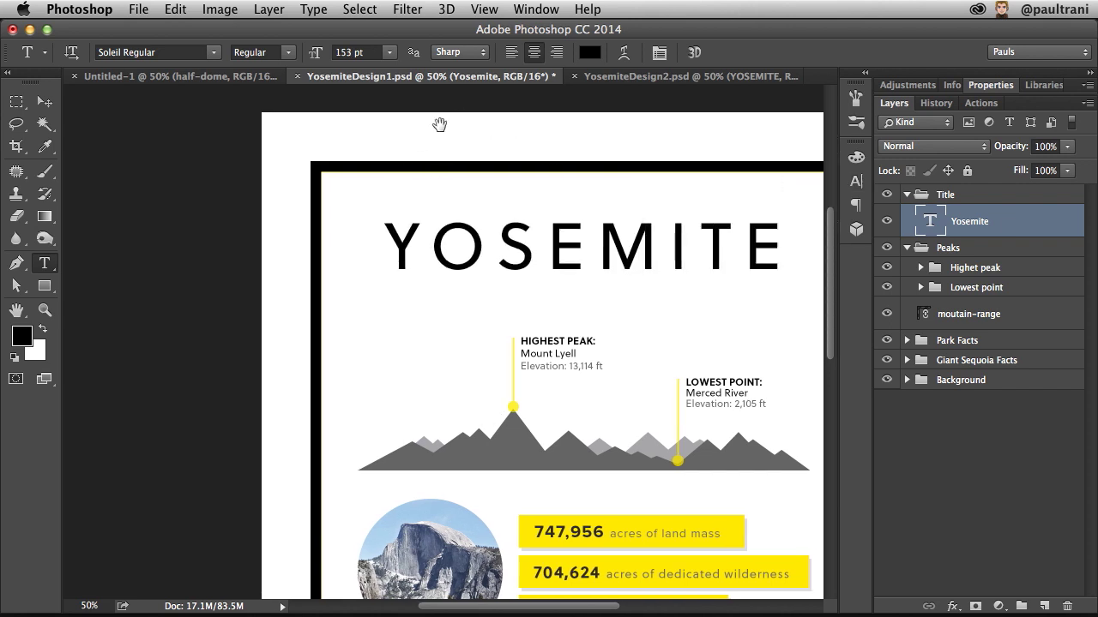
{"action": "left_click_drag", "start_coordinate": [543, 130], "coordinate": [453, 130]}
{"action": "left_click", "coordinate": [44, 101]}
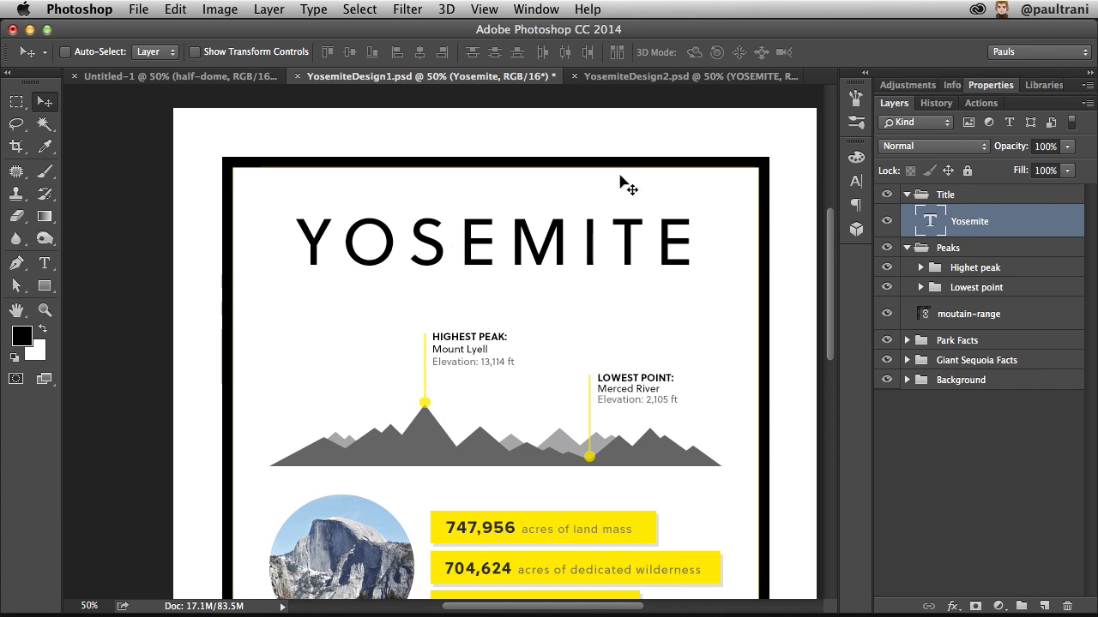
Add the title's formatting to My Library as a text style and start renaming it Poster Title.
{"action": "left_click", "coordinate": [1042, 85]}
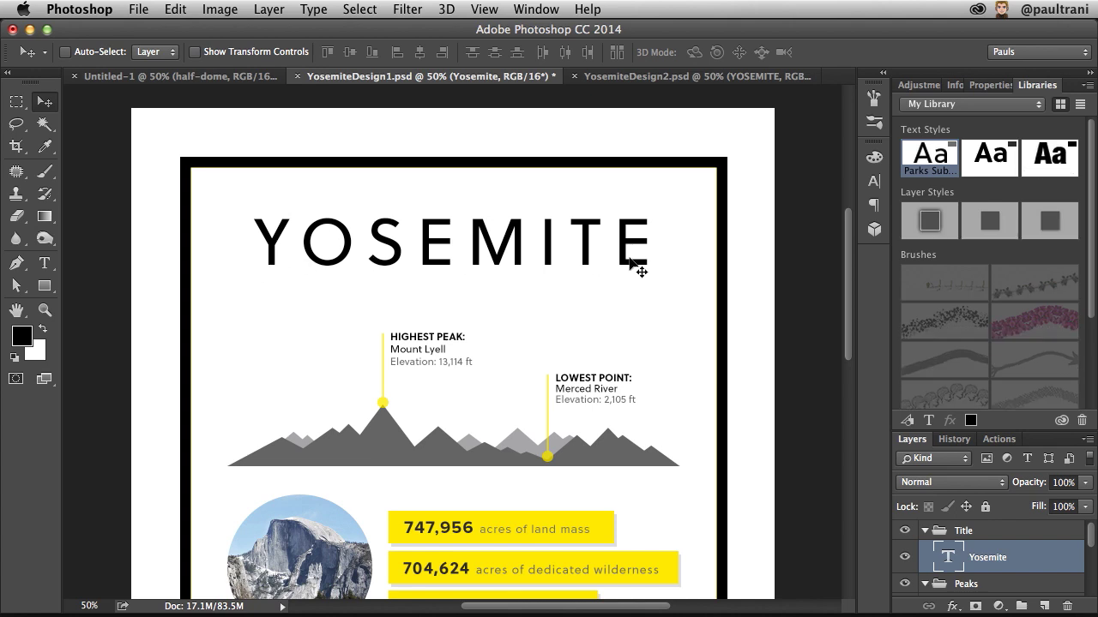
{"action": "left_click", "coordinate": [928, 426]}
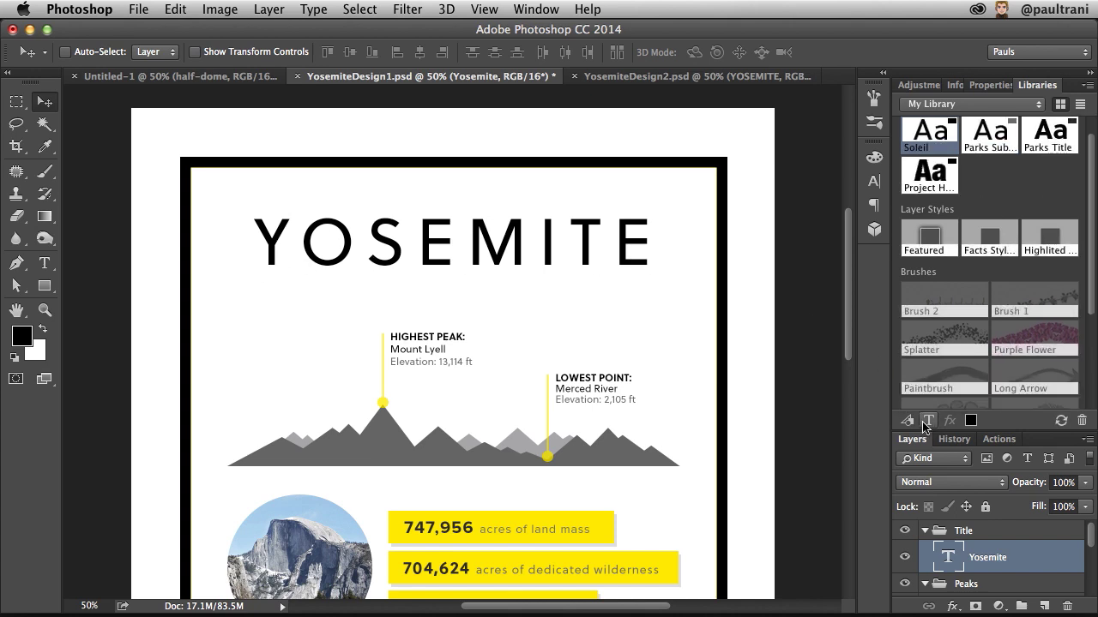
{"action": "scroll", "coordinate": [913, 206], "scroll_direction": "up", "scroll_amount": 1}
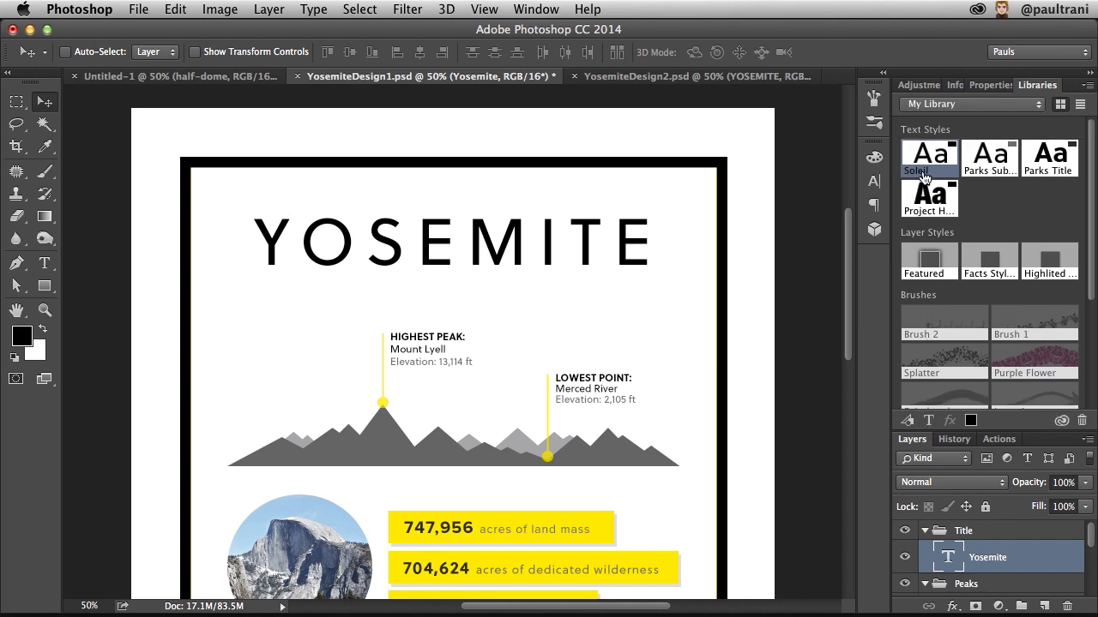
{"action": "key", "text": "BackSpace"}
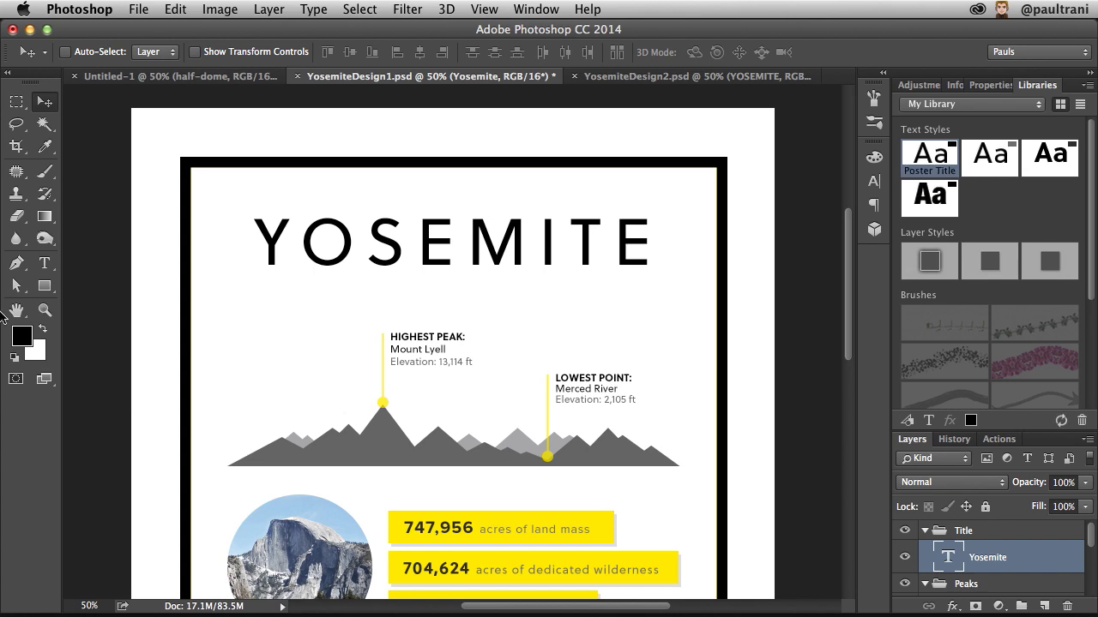
Type 'NATIONAL PARK', apply the Parks Subtitle style, and centre it beneath YOSEMITE.
{"action": "left_click", "coordinate": [44, 262]}
{"action": "left_click", "coordinate": [317, 307]}
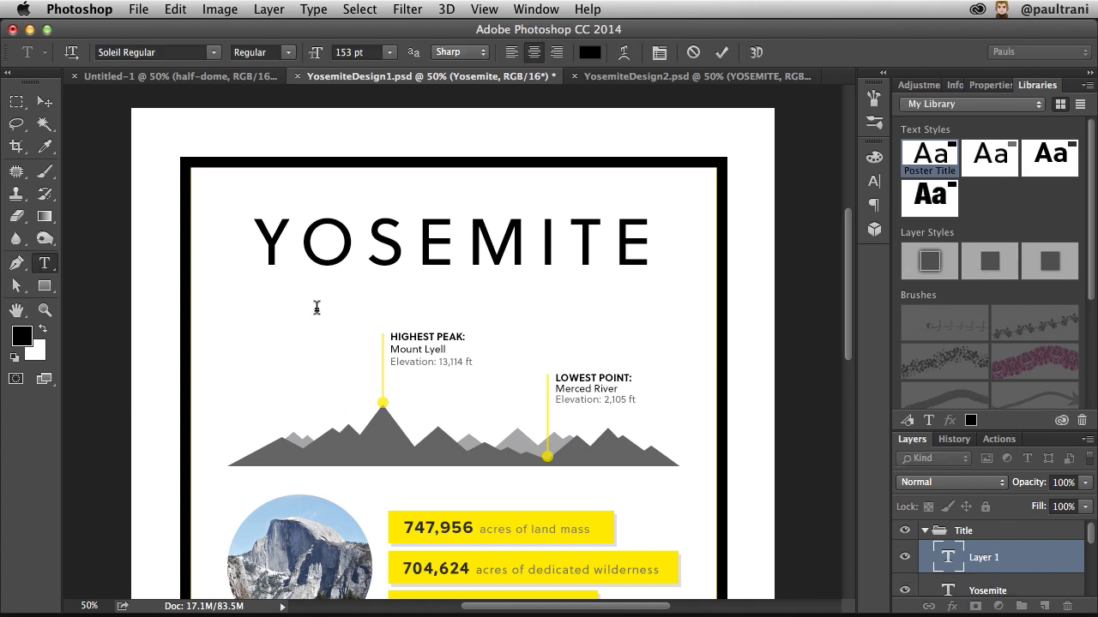
{"action": "type", "text": "NAT"}
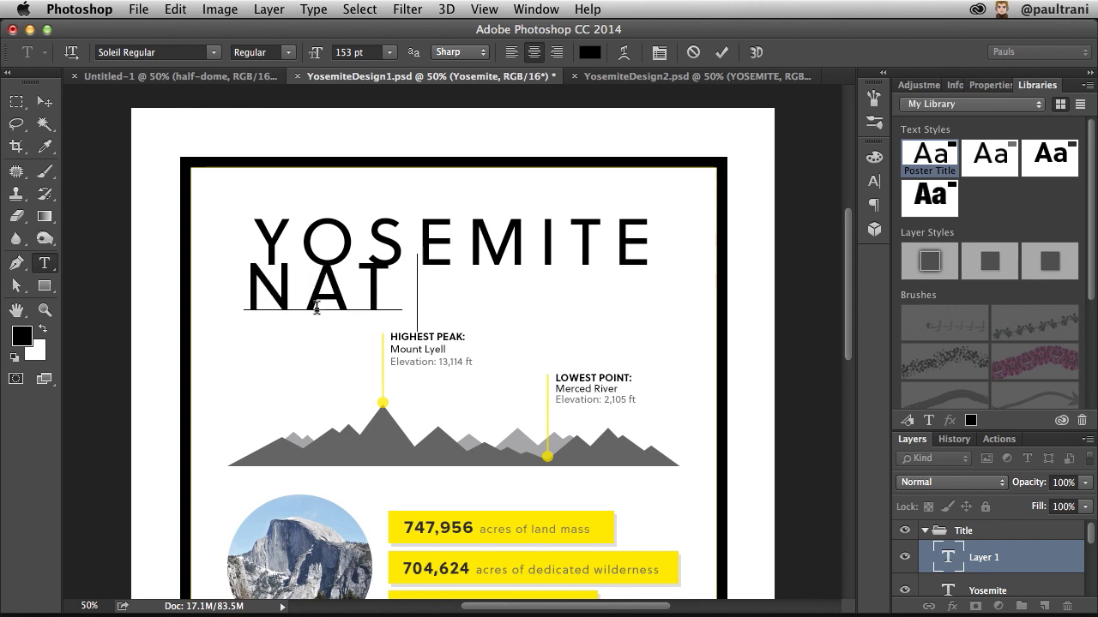
{"action": "type", "text": "IONAL PARK"}
{"action": "key", "text": "ctrl+Return"}
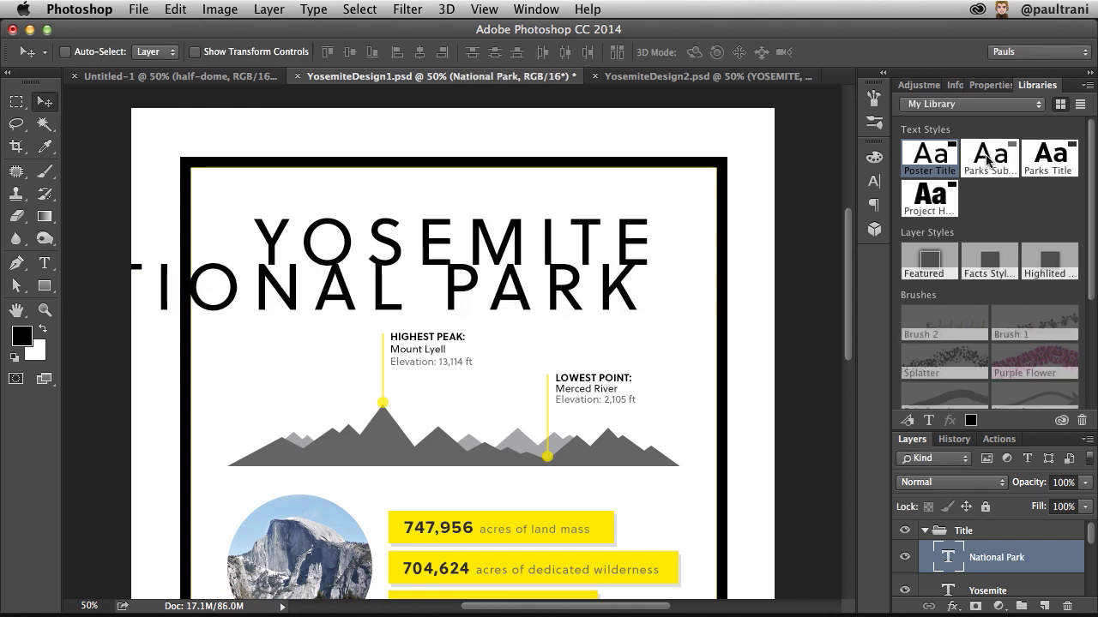
{"action": "left_click", "coordinate": [986, 159]}
{"action": "left_click_drag", "start_coordinate": [237, 301], "coordinate": [369, 296]}
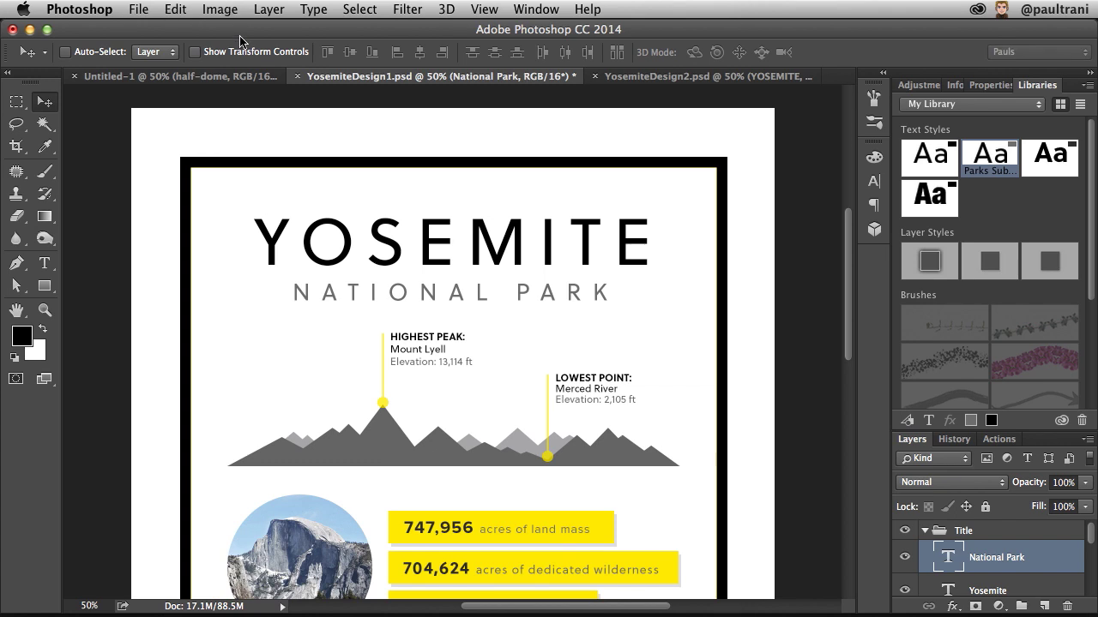
{"action": "key", "text": "super+0"}
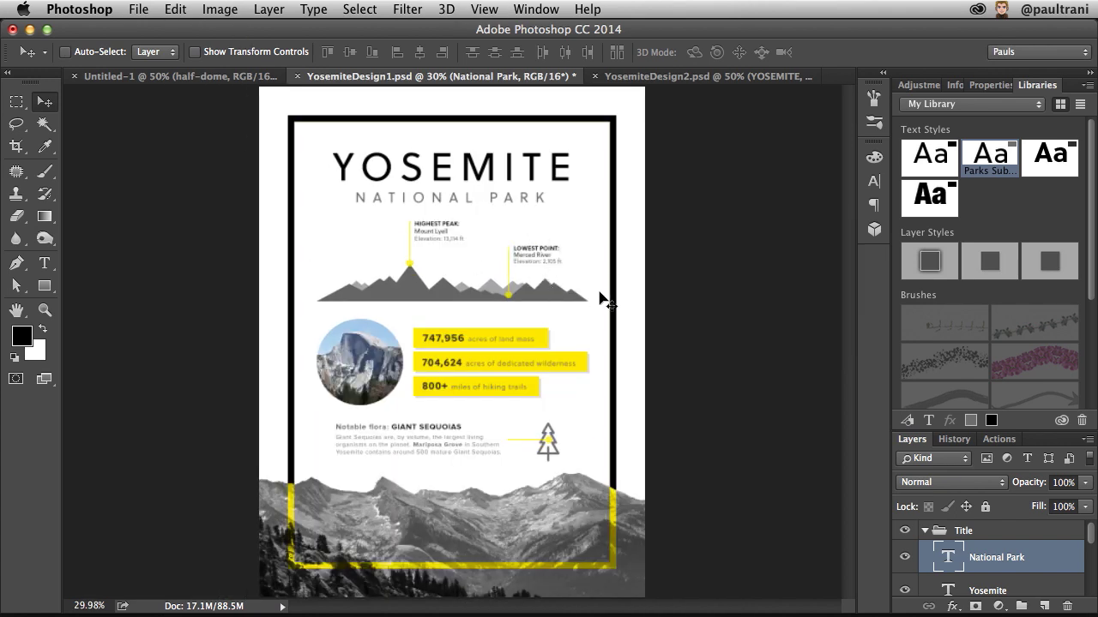